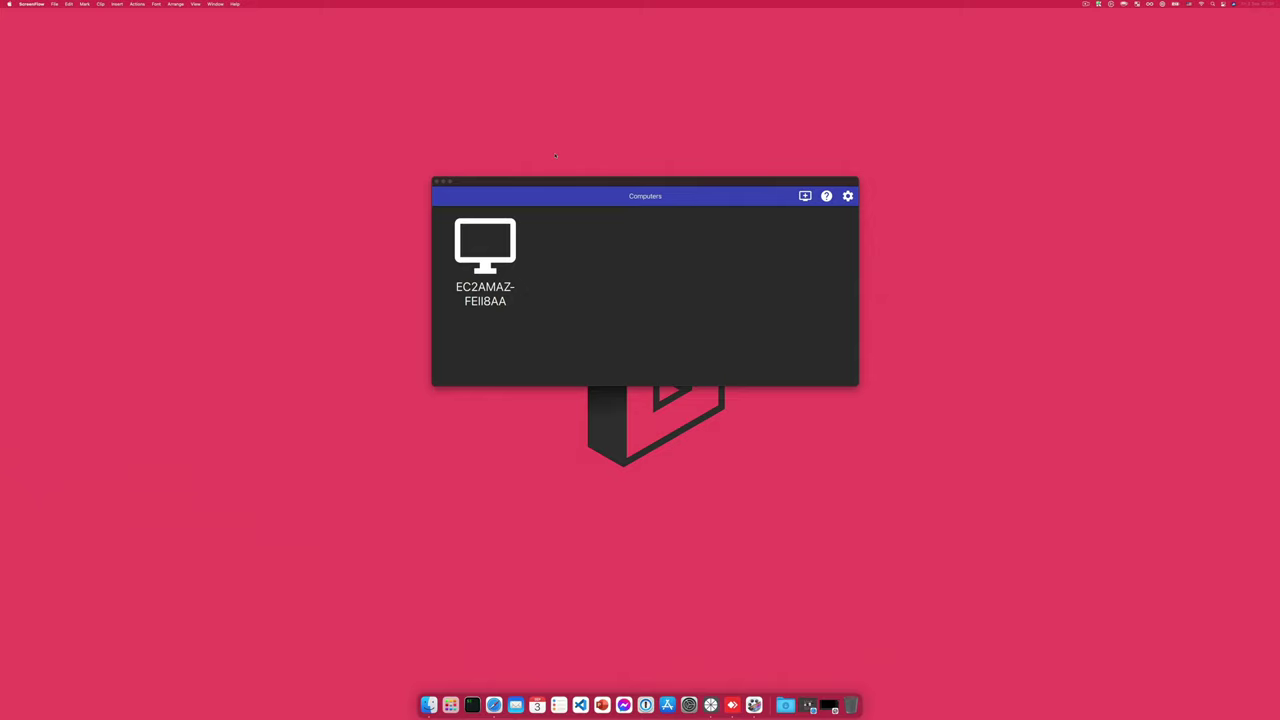
Open the EC2AMAZ-FEII8AA computer and launch mstsc.exe from its app list.
drag(545, 185, 578, 185)
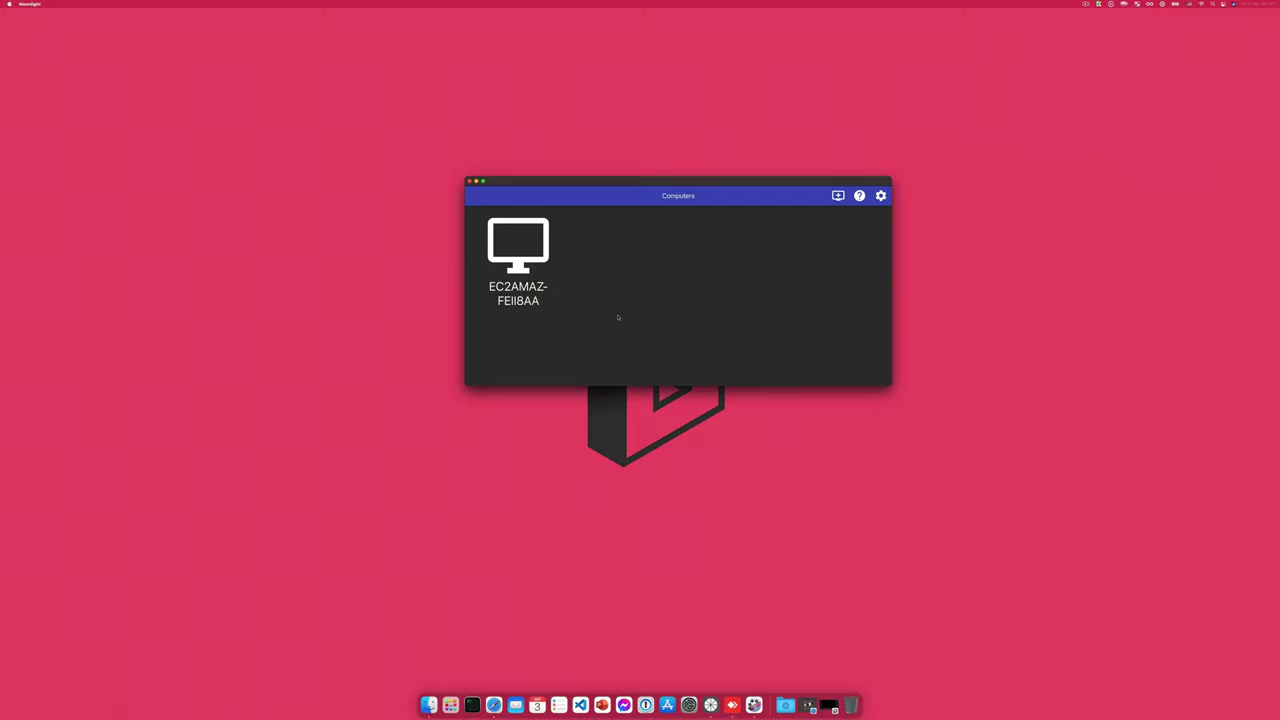
click(518, 270)
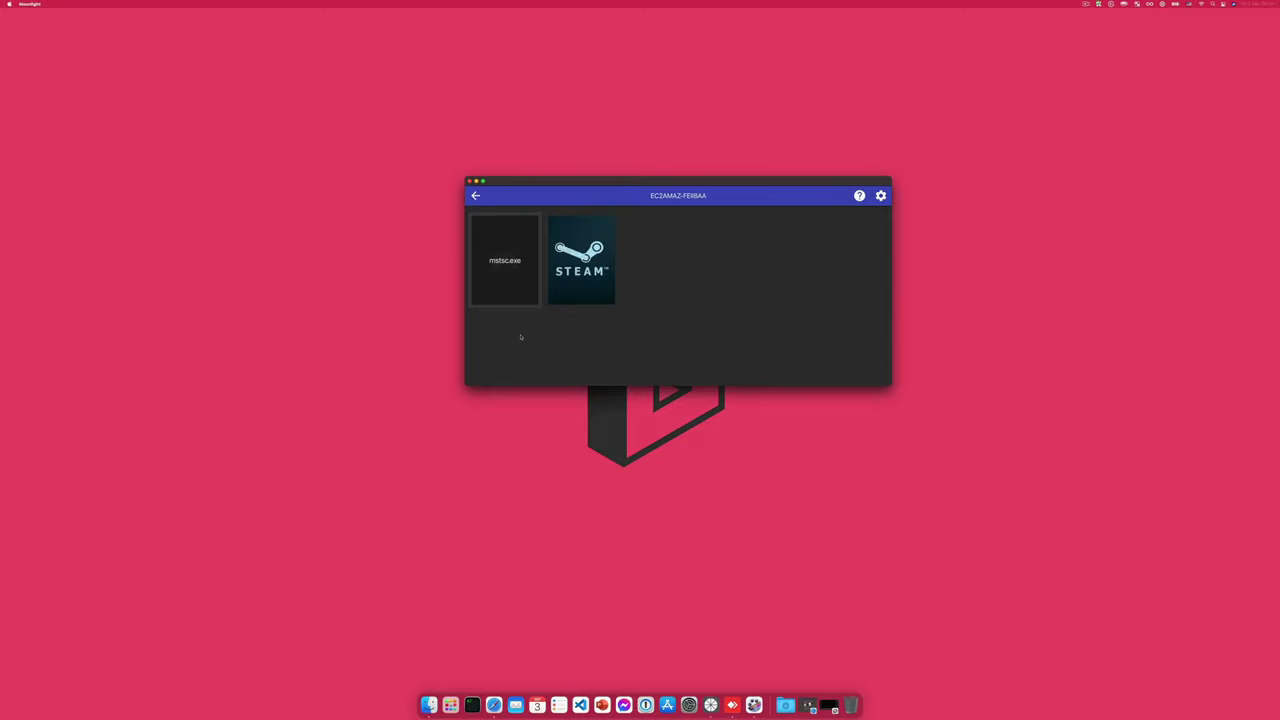
click(510, 273)
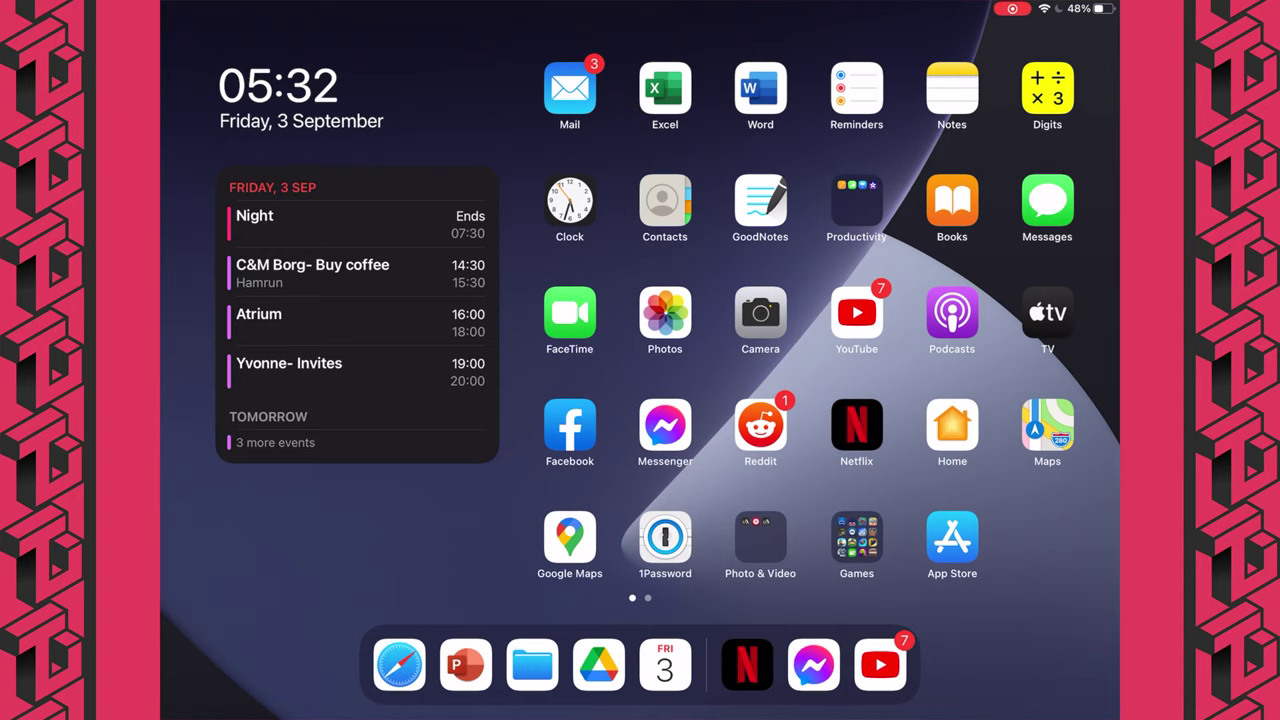
Open Moonlight from the second page of the iPad's Games folder.
click(856, 540)
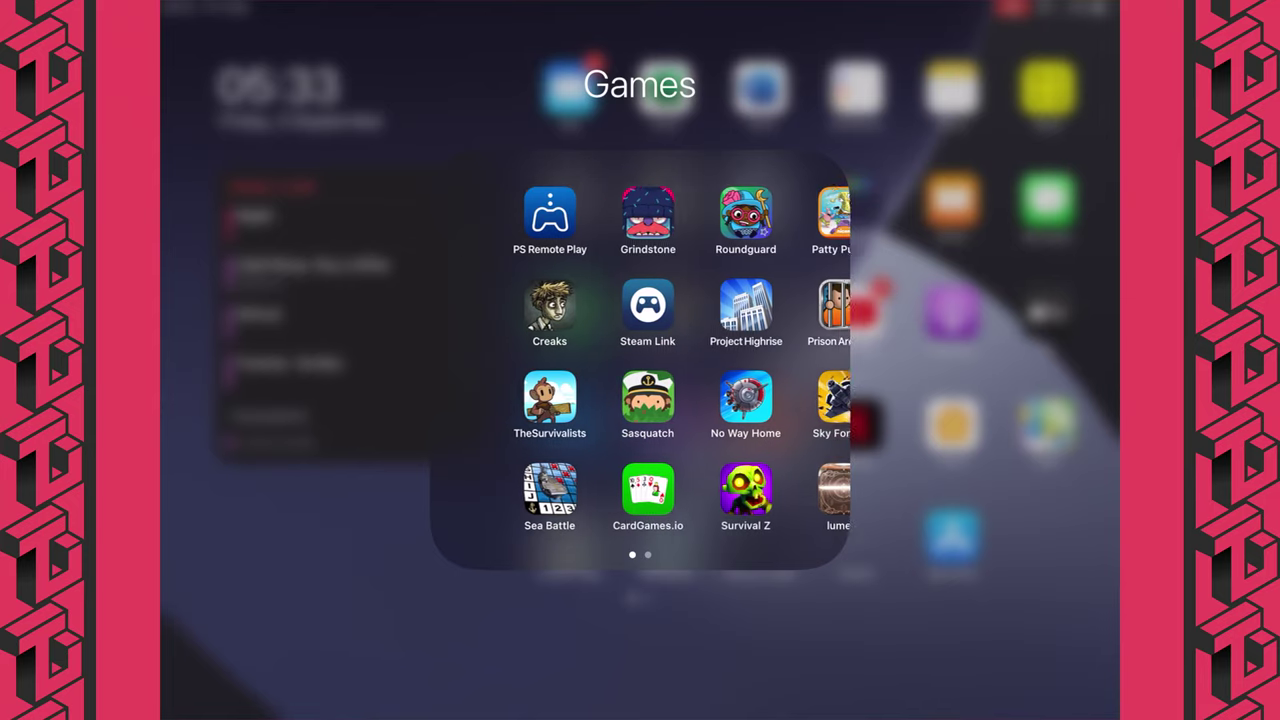
drag(780, 400, 480, 400)
drag(492, 305, 530, 318)
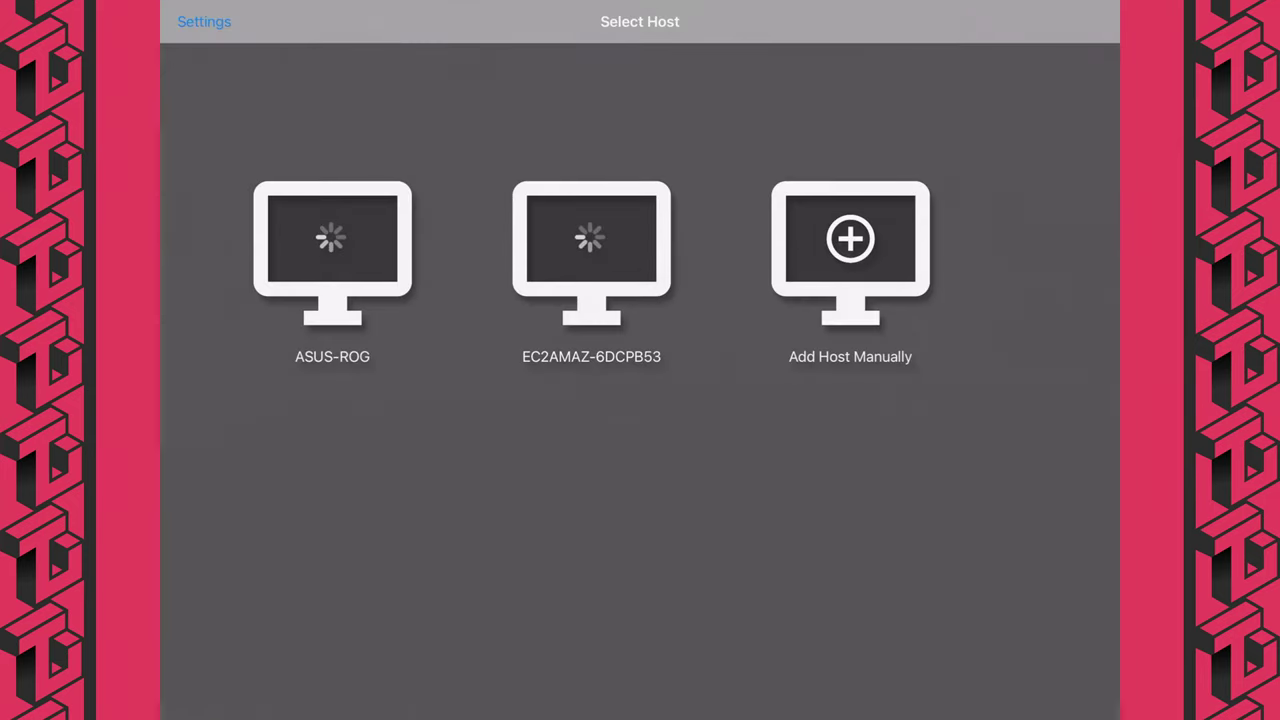
Add a host manually with the IP address 35.152.97.185.
click(850, 255)
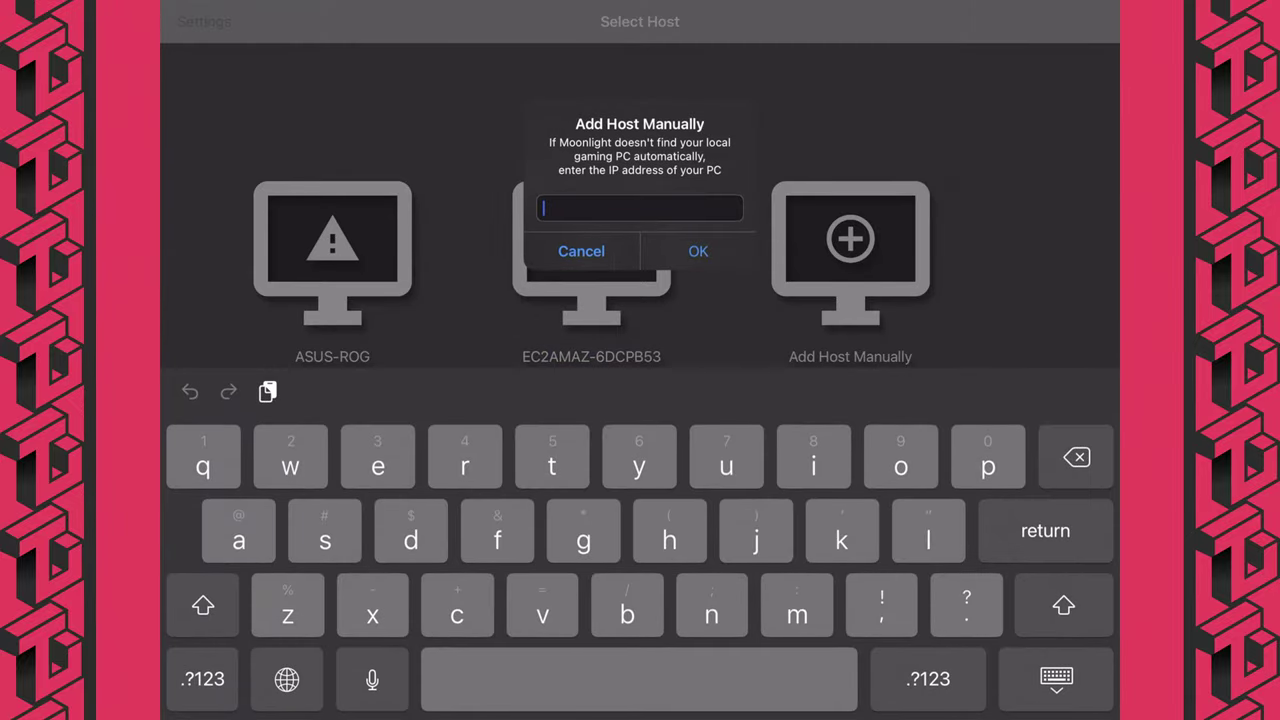
text(35.152.97.1)
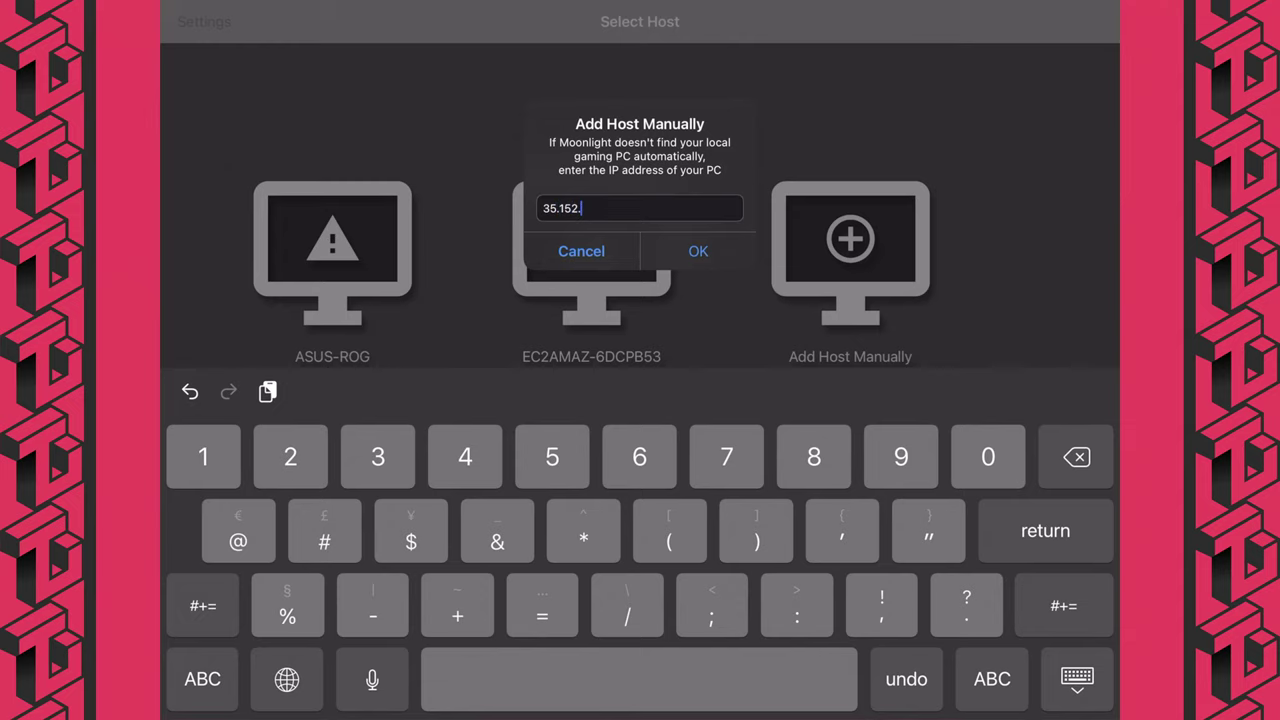
text(85)
key(Return)
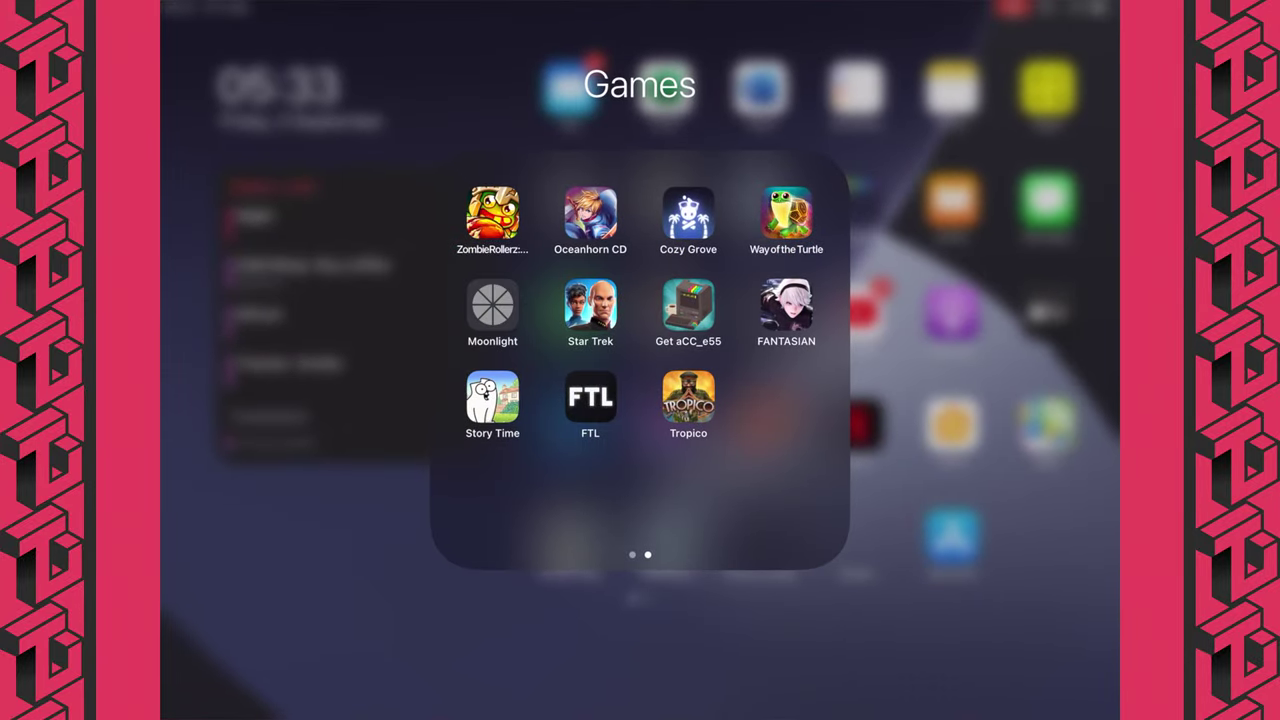
right_click(492, 304)
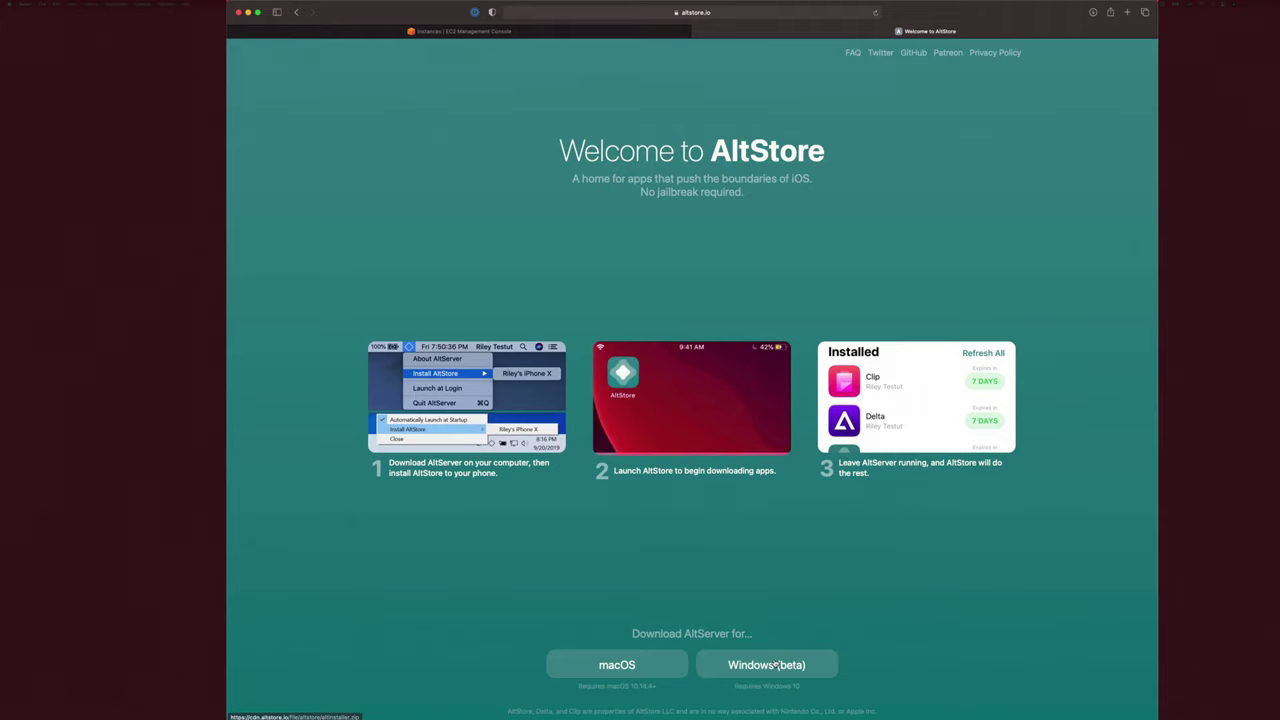
Download AltServer for macOS, allowing downloads from altstore.io, and move it from Downloads into the Applications folder.
click(630, 665)
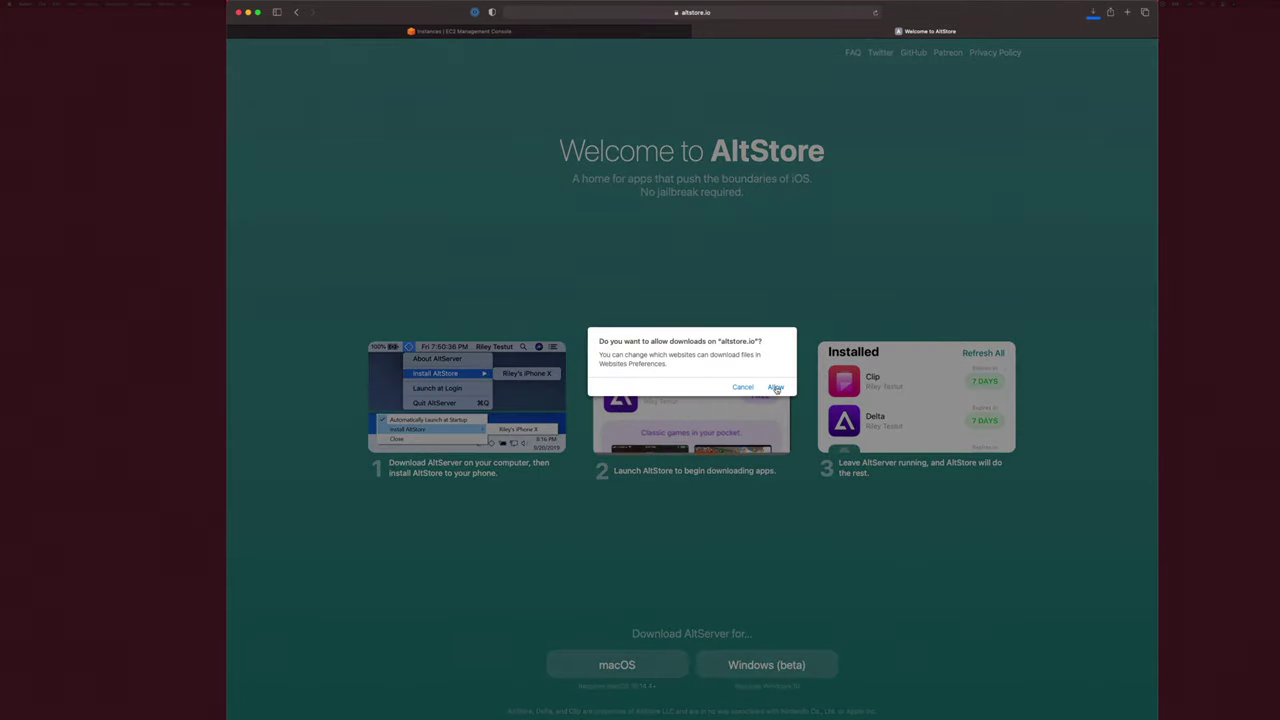
click(777, 390)
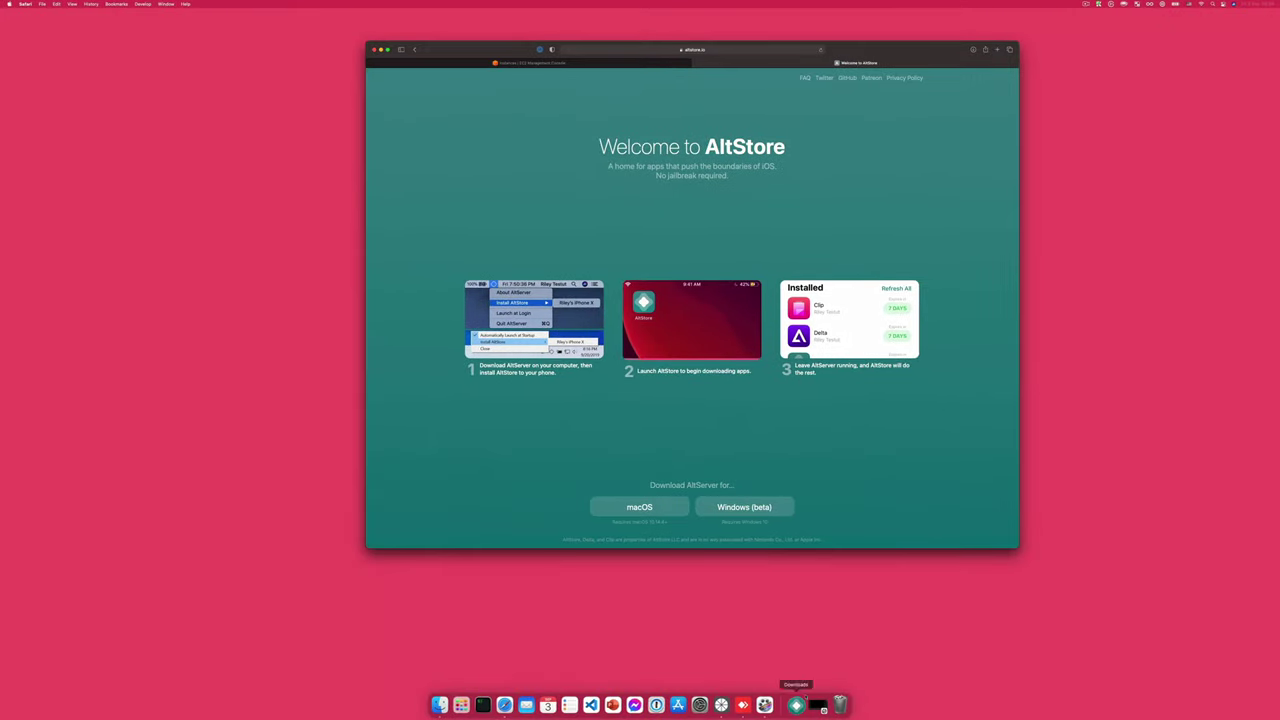
click(793, 697)
click(784, 643)
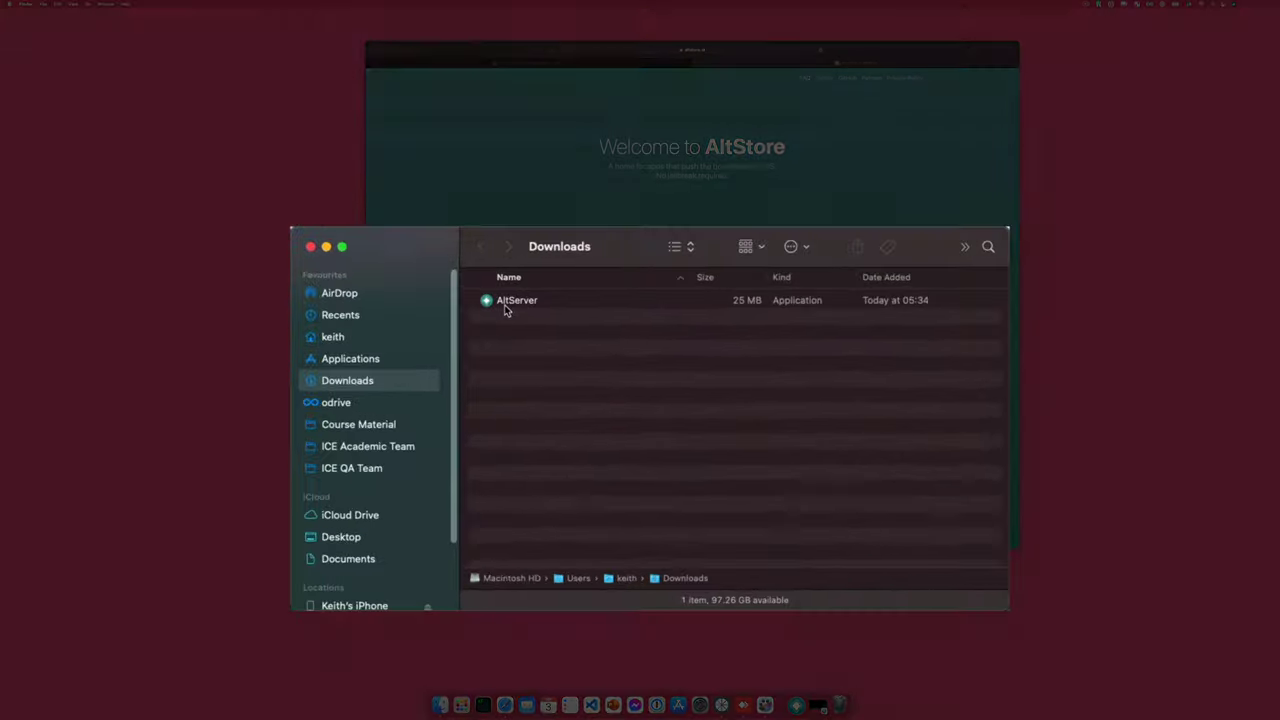
drag(505, 300, 306, 360)
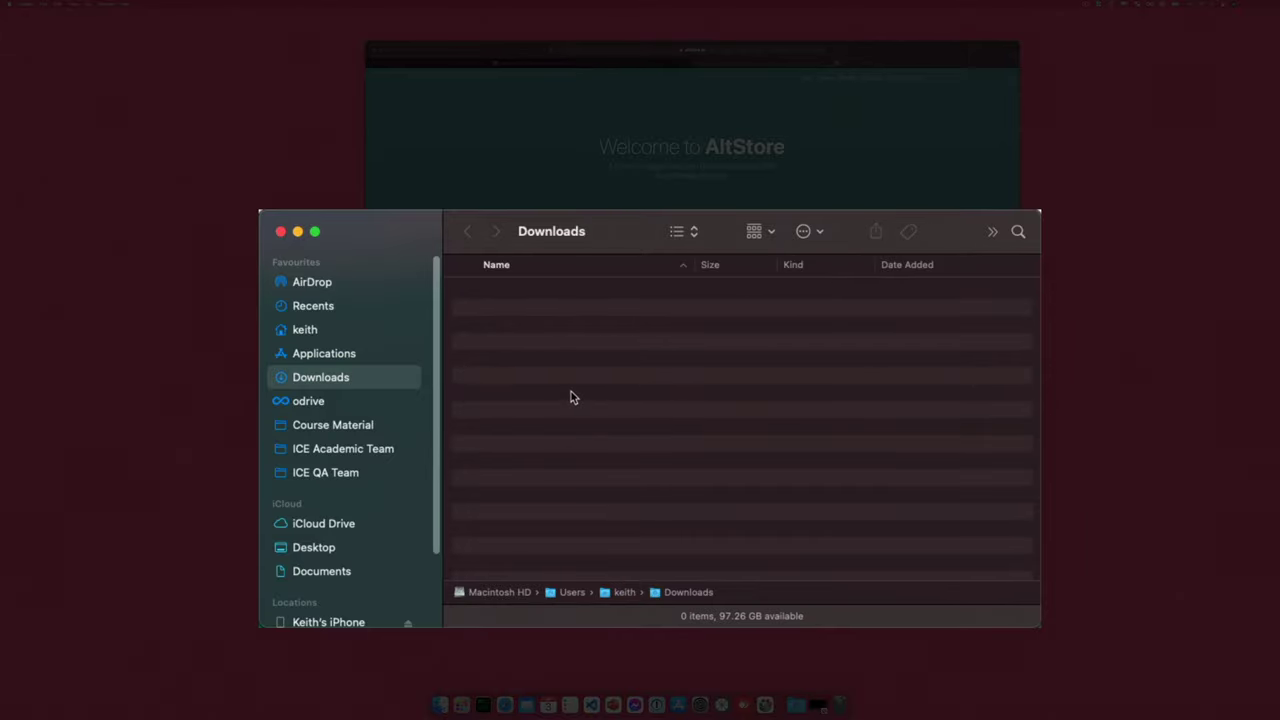
Find AltServer in the Applications folder and launch it.
click(345, 354)
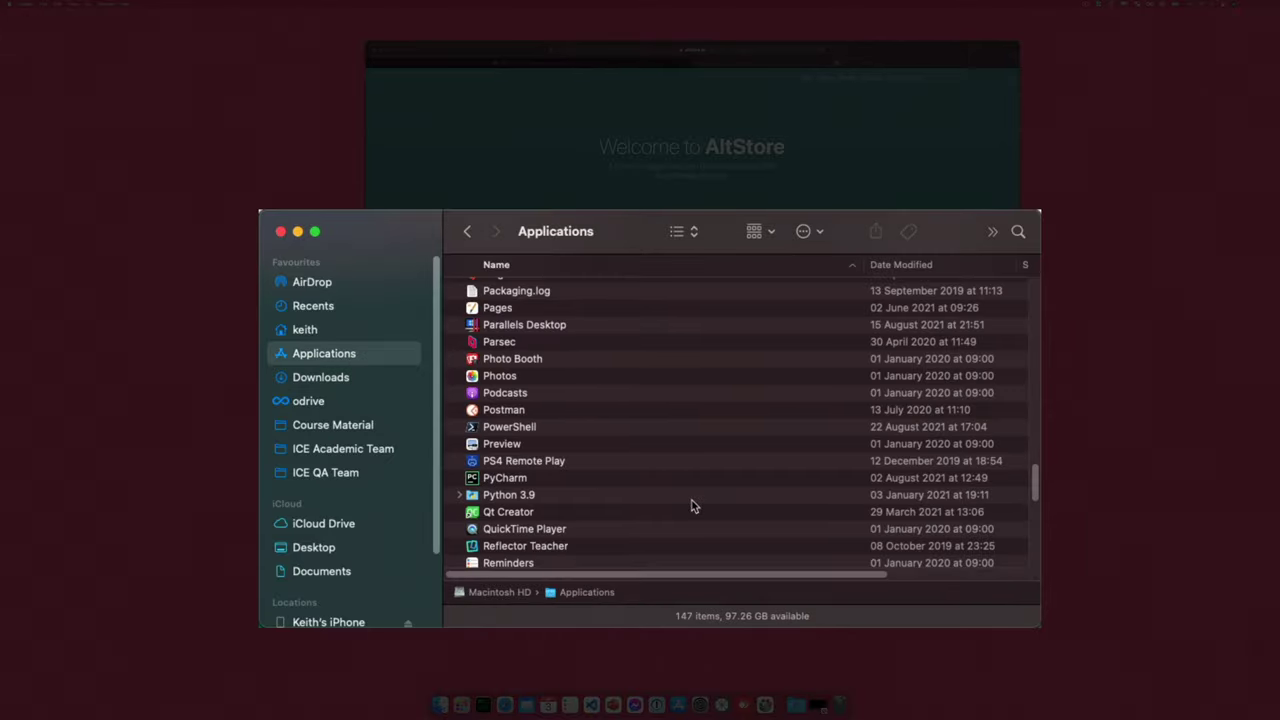
click(692, 500)
key(a)
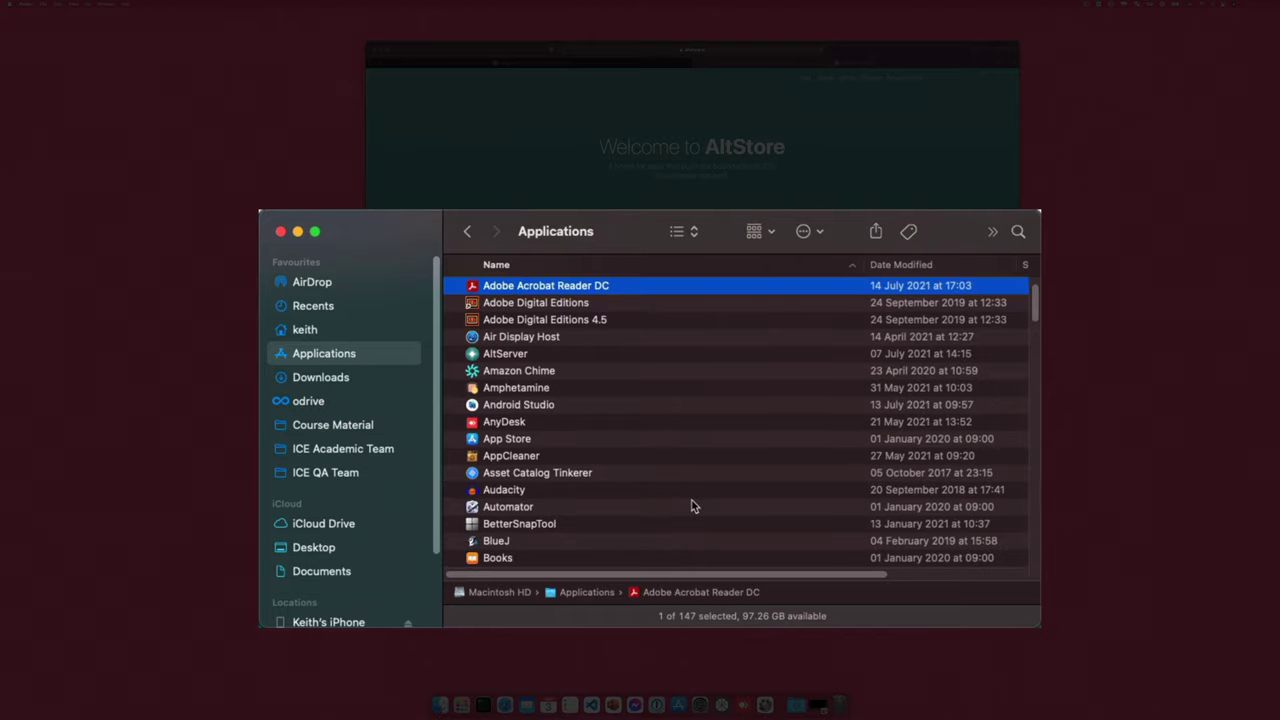
double_click(516, 358)
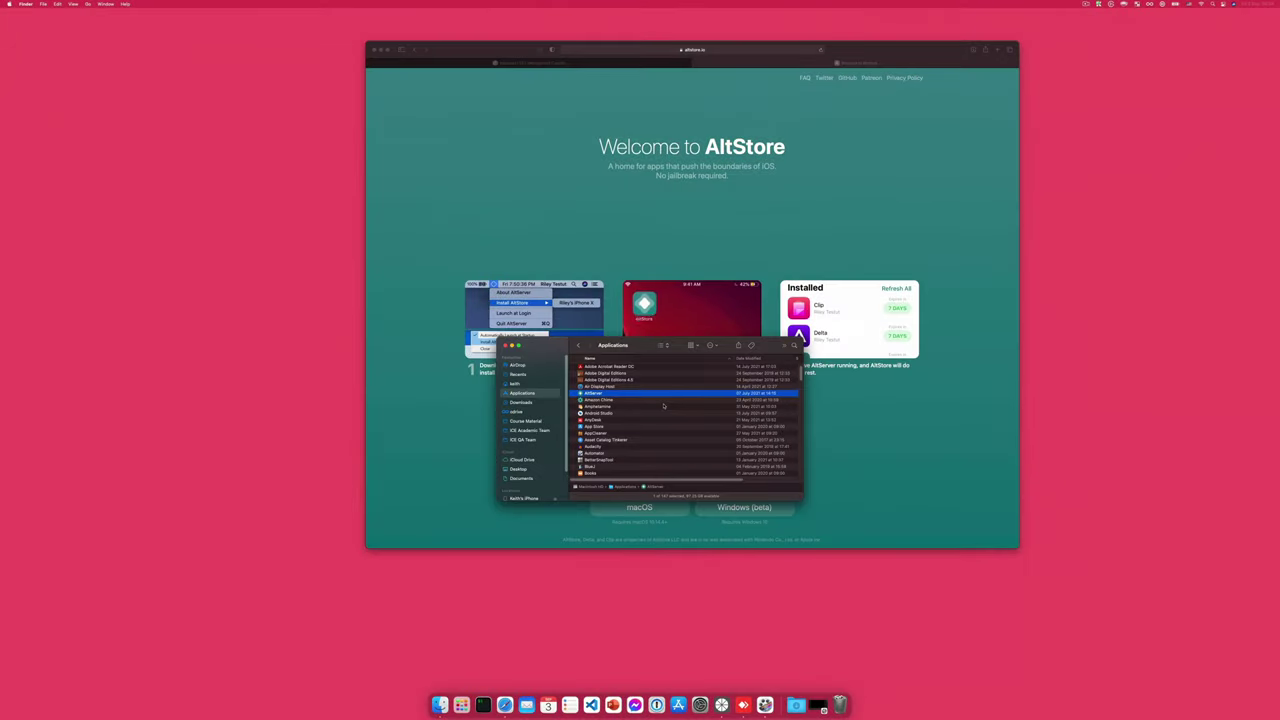
click(628, 231)
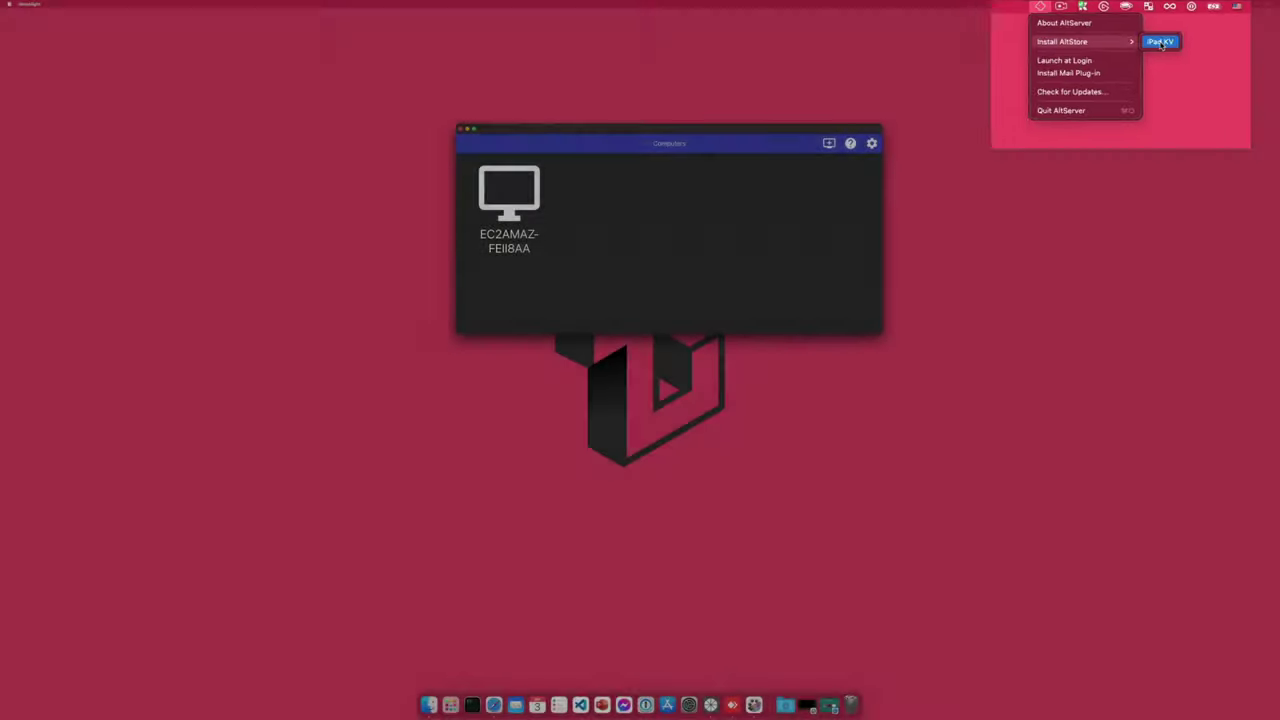
Try to install AltStore on the connected iPad using the Apple ID and password, and install the Mail plug-in AltServer requires.
click(1115, 74)
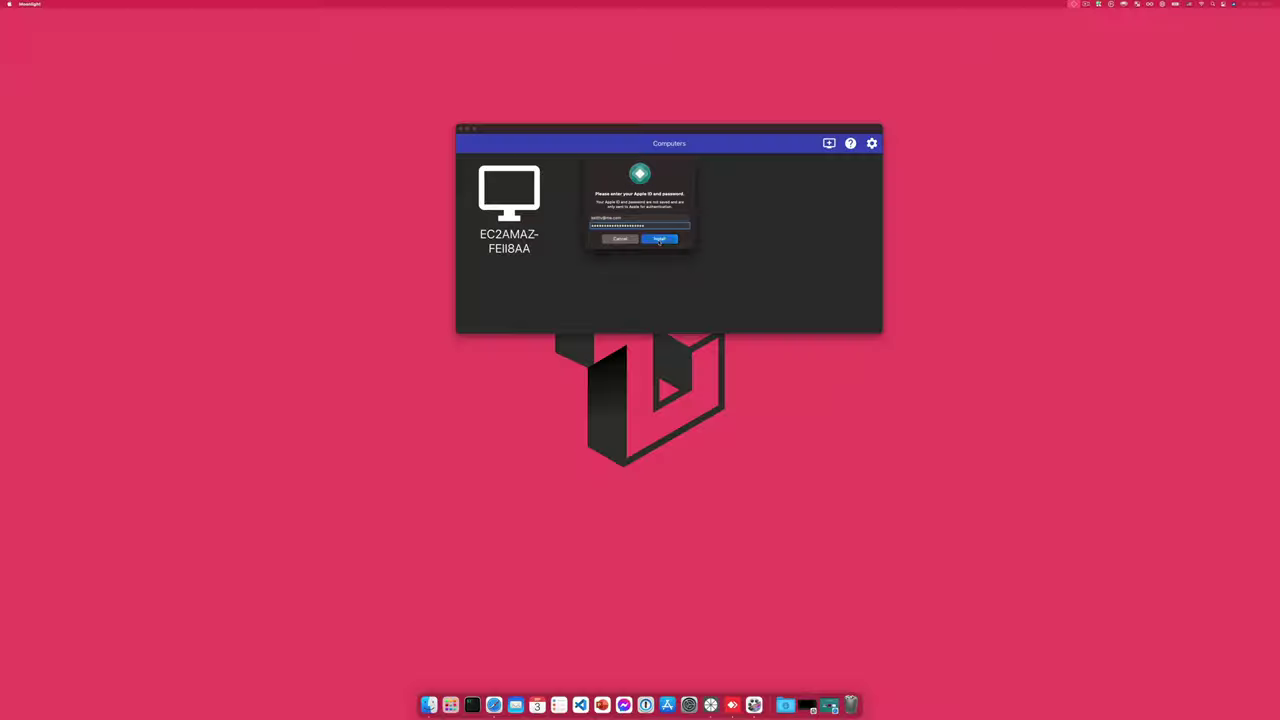
click(661, 237)
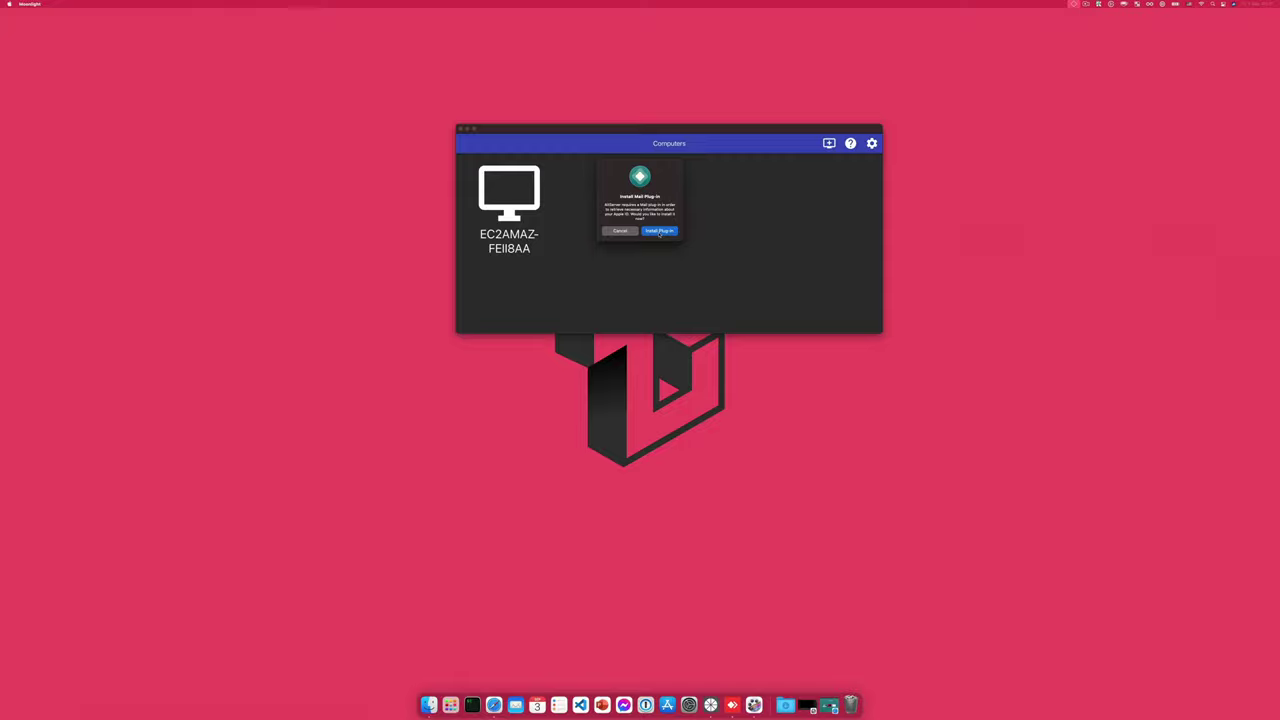
click(659, 231)
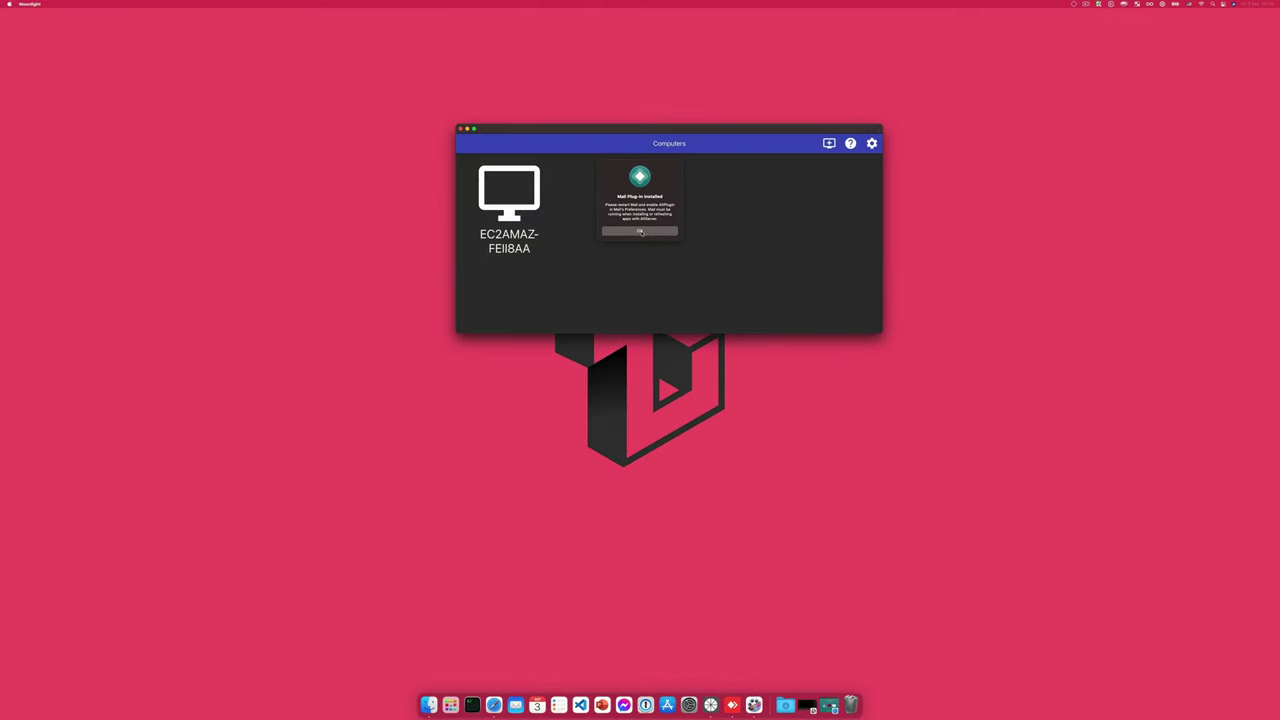
click(640, 231)
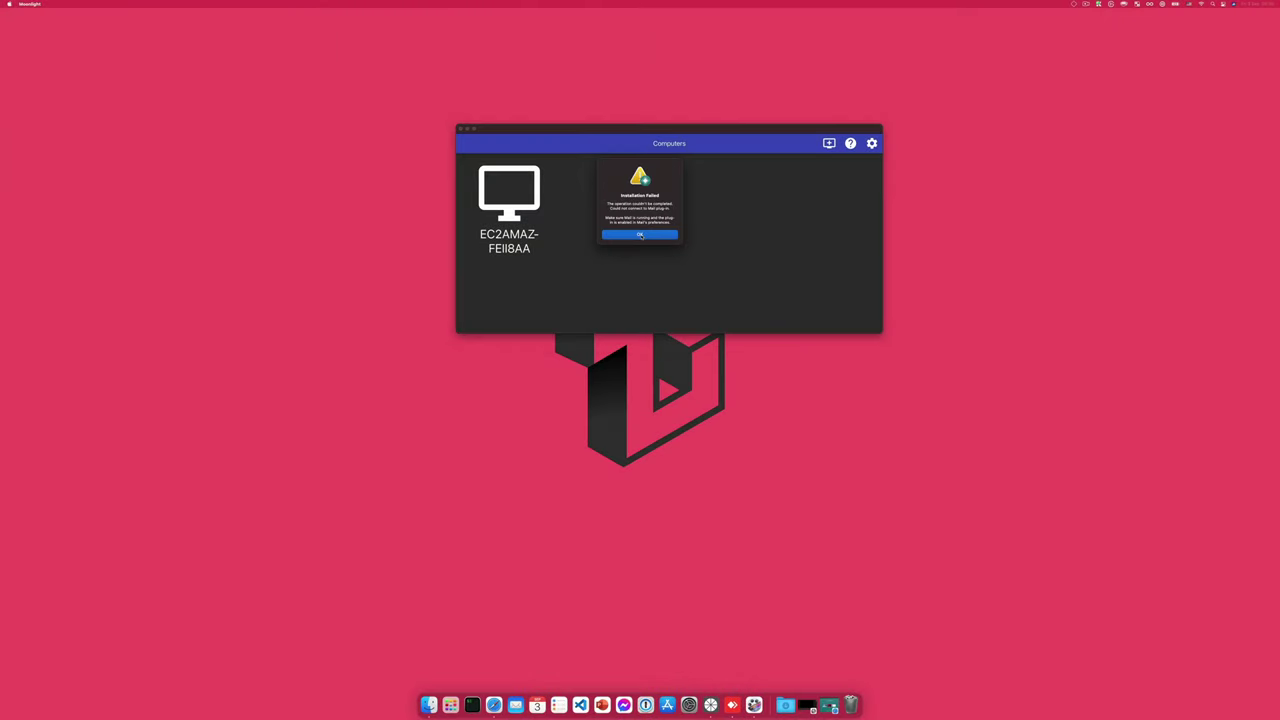
click(640, 235)
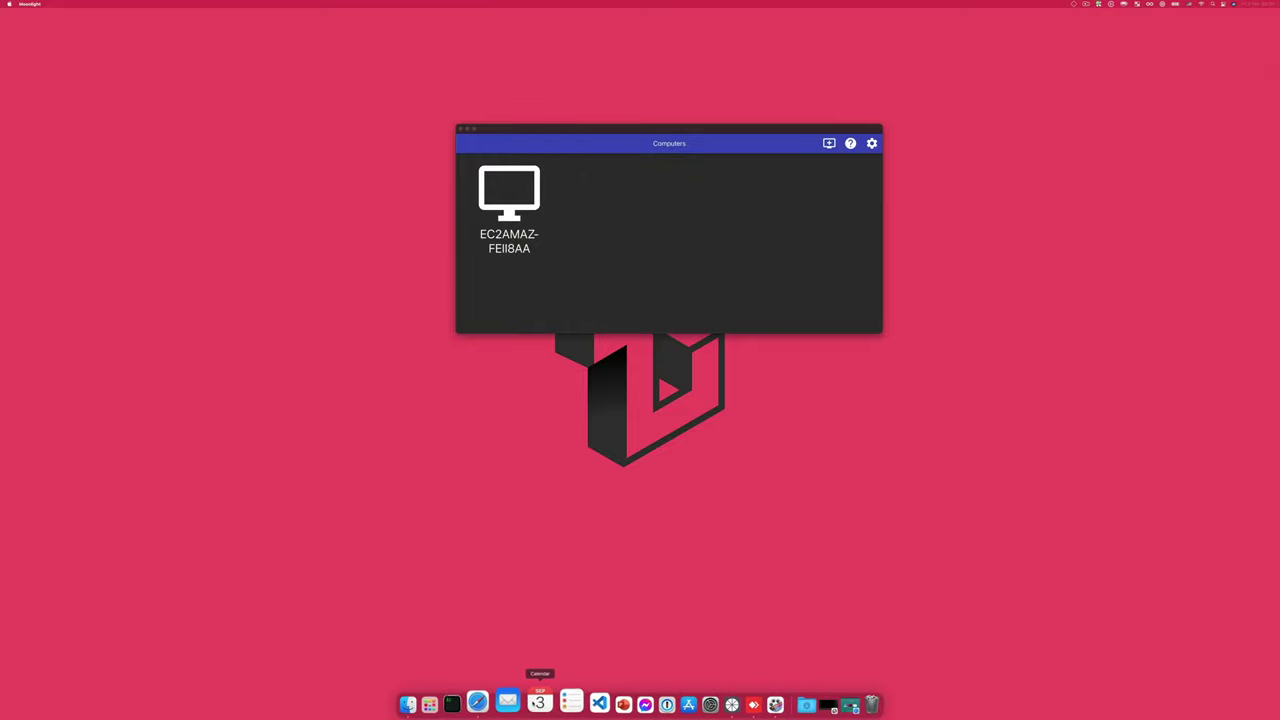
Switch to Mail and open the plug-in manager in its General preferences.
click(510, 702)
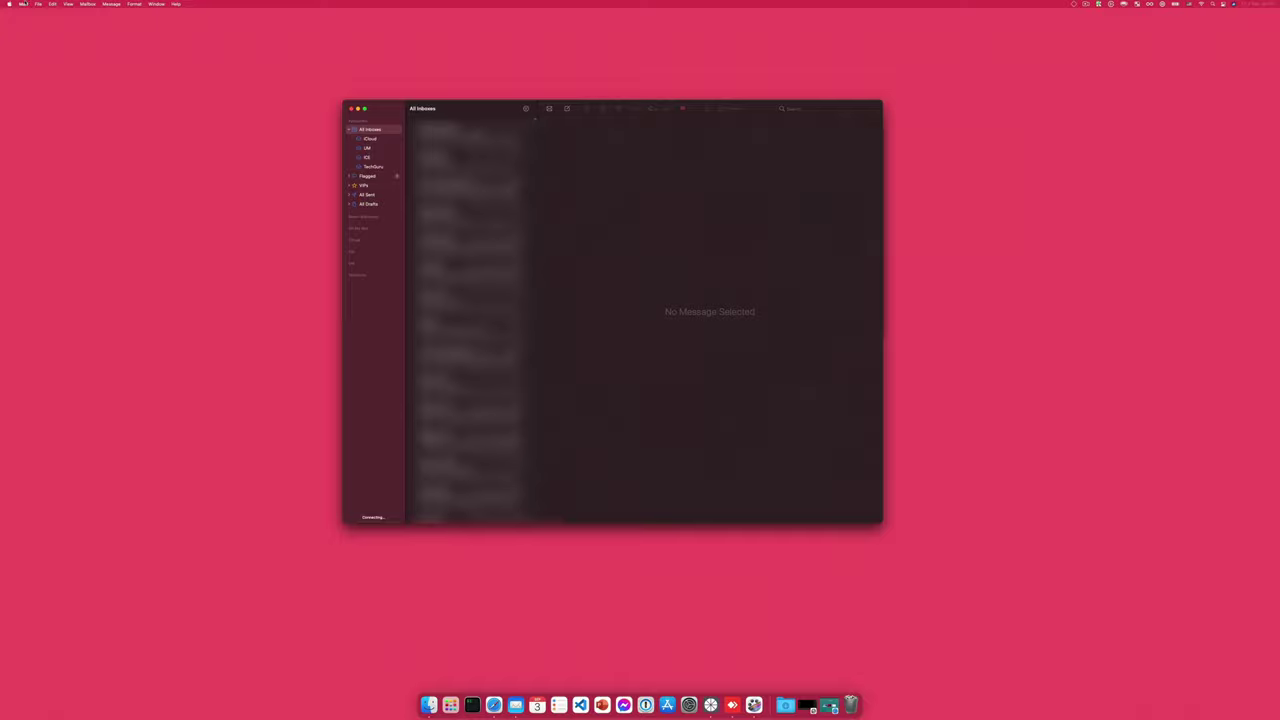
click(22, 4)
click(612, 203)
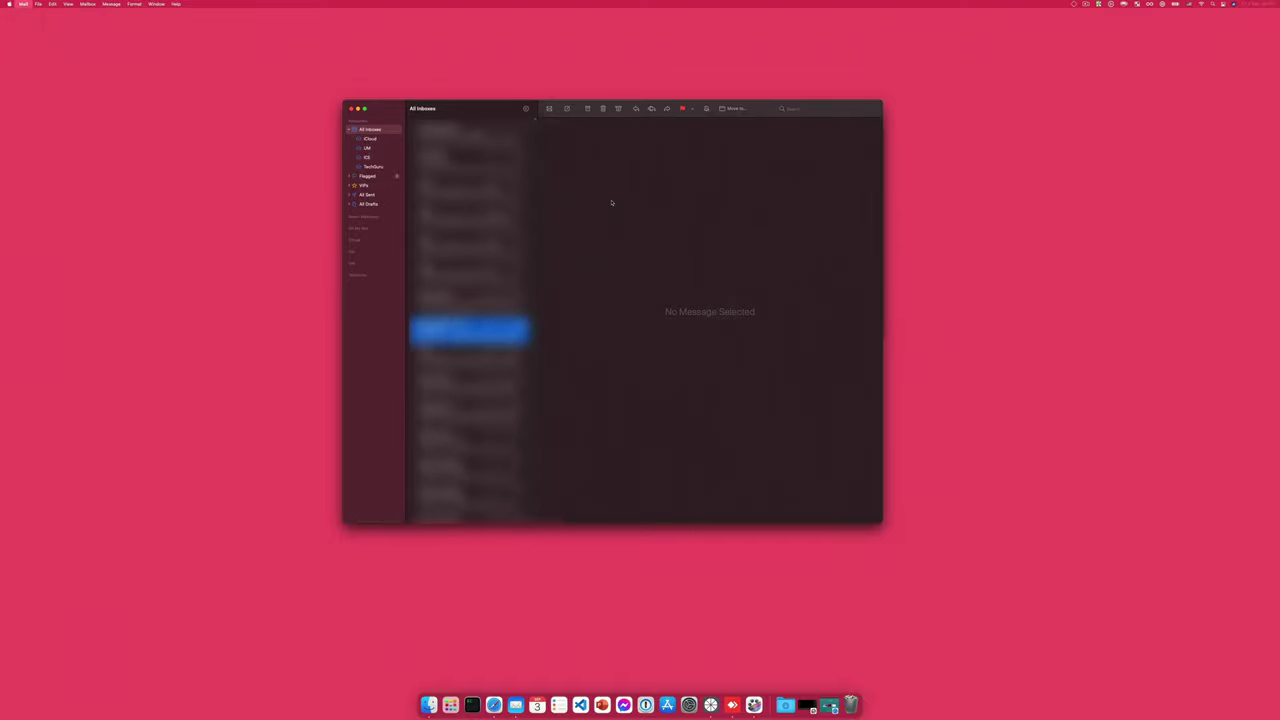
key(super+comma)
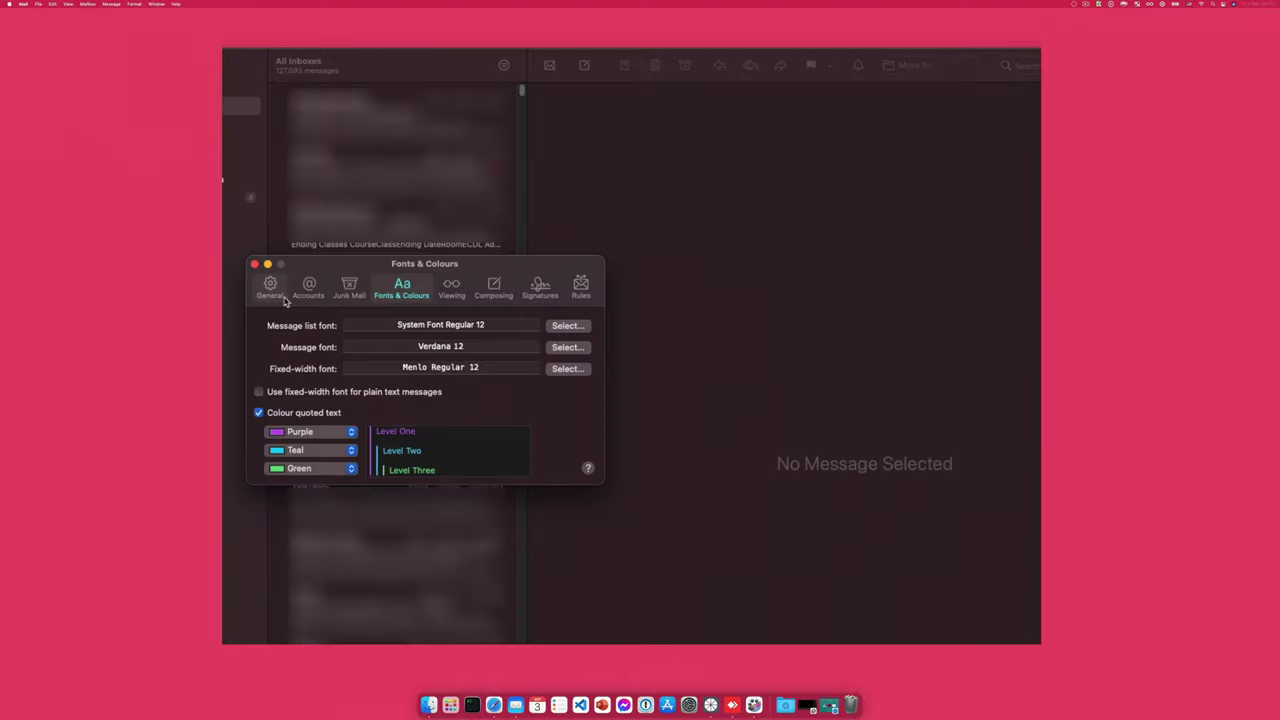
click(408, 223)
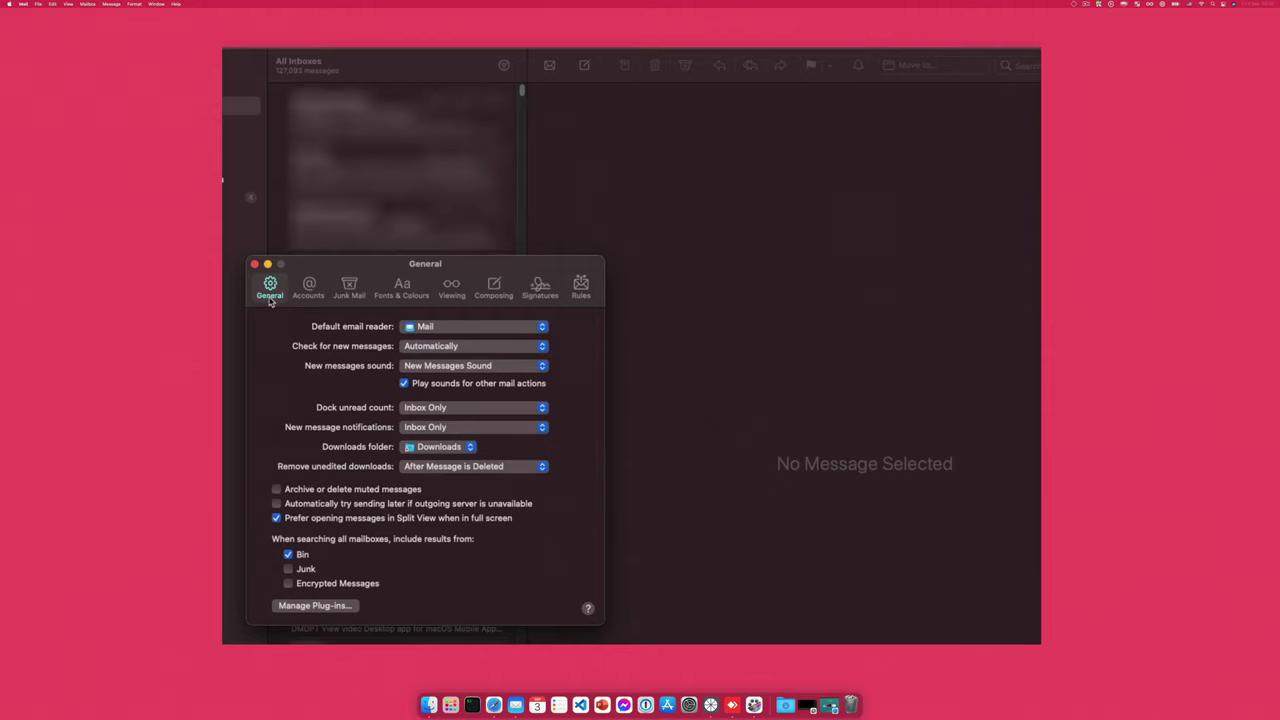
click(303, 606)
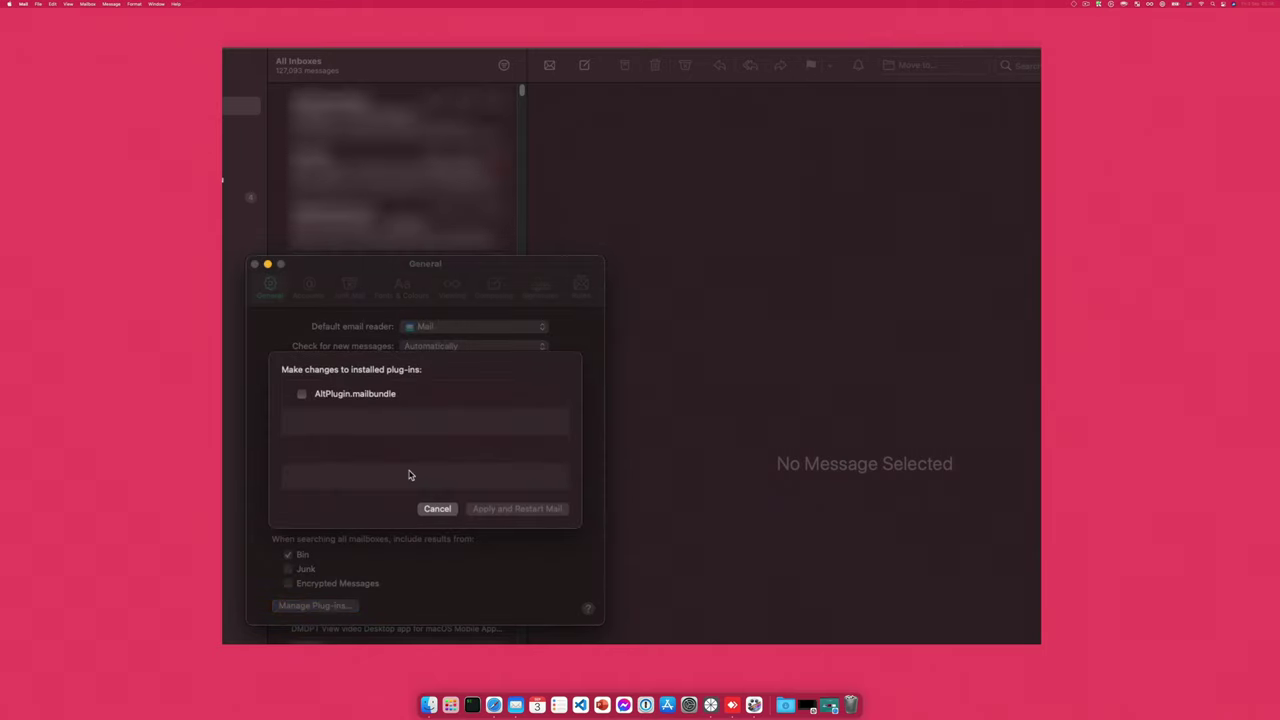
Enable AltPlugin.mailbundle with access allowed, restart Mail to apply it, and minimise the Mail window.
click(301, 393)
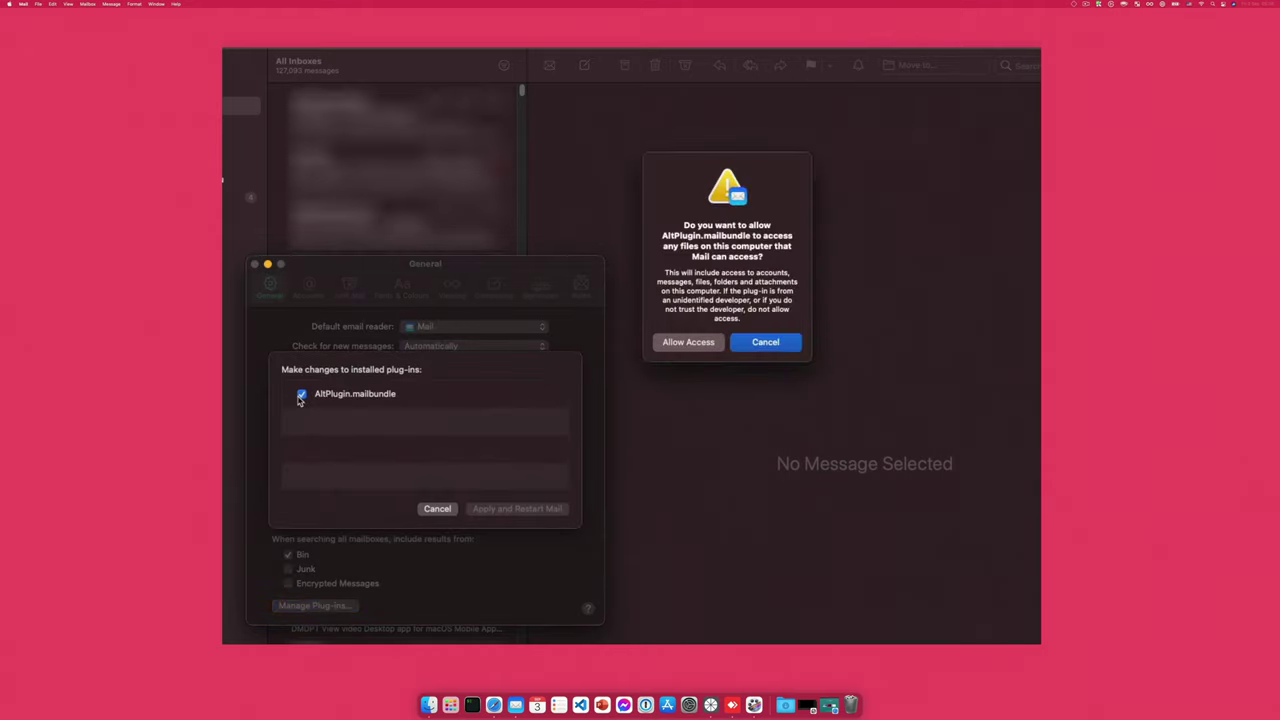
click(684, 342)
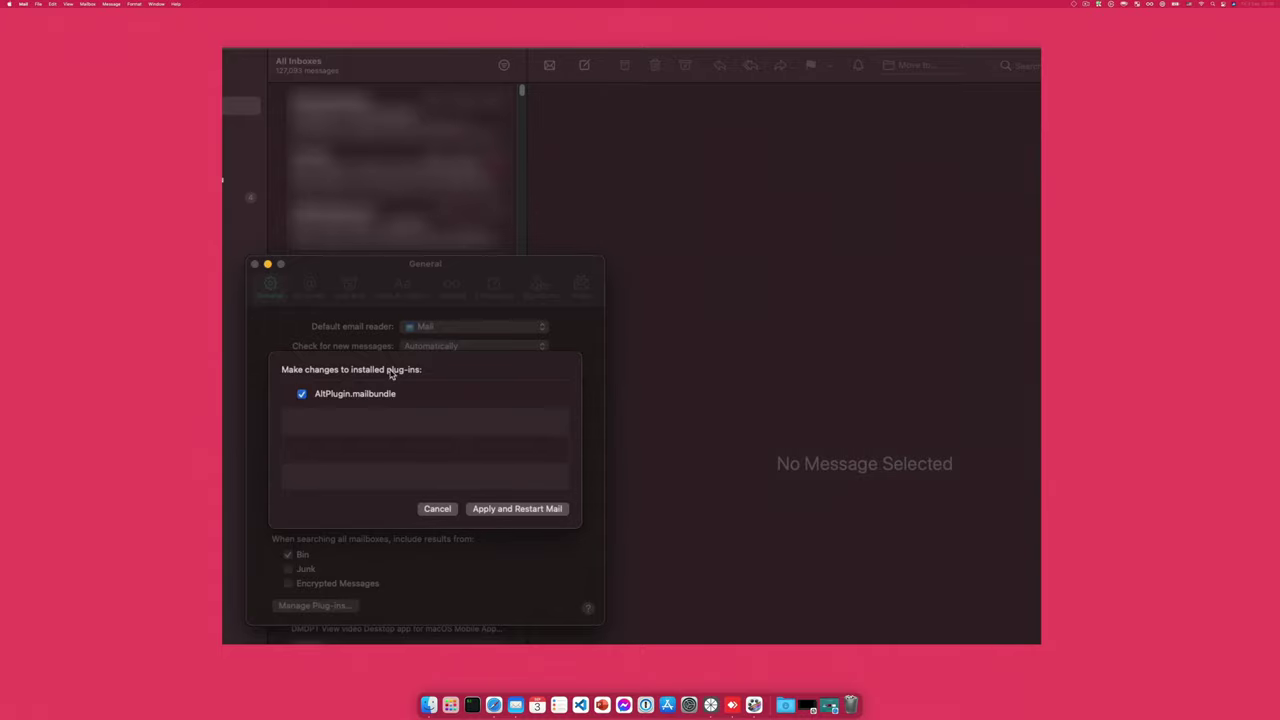
click(553, 507)
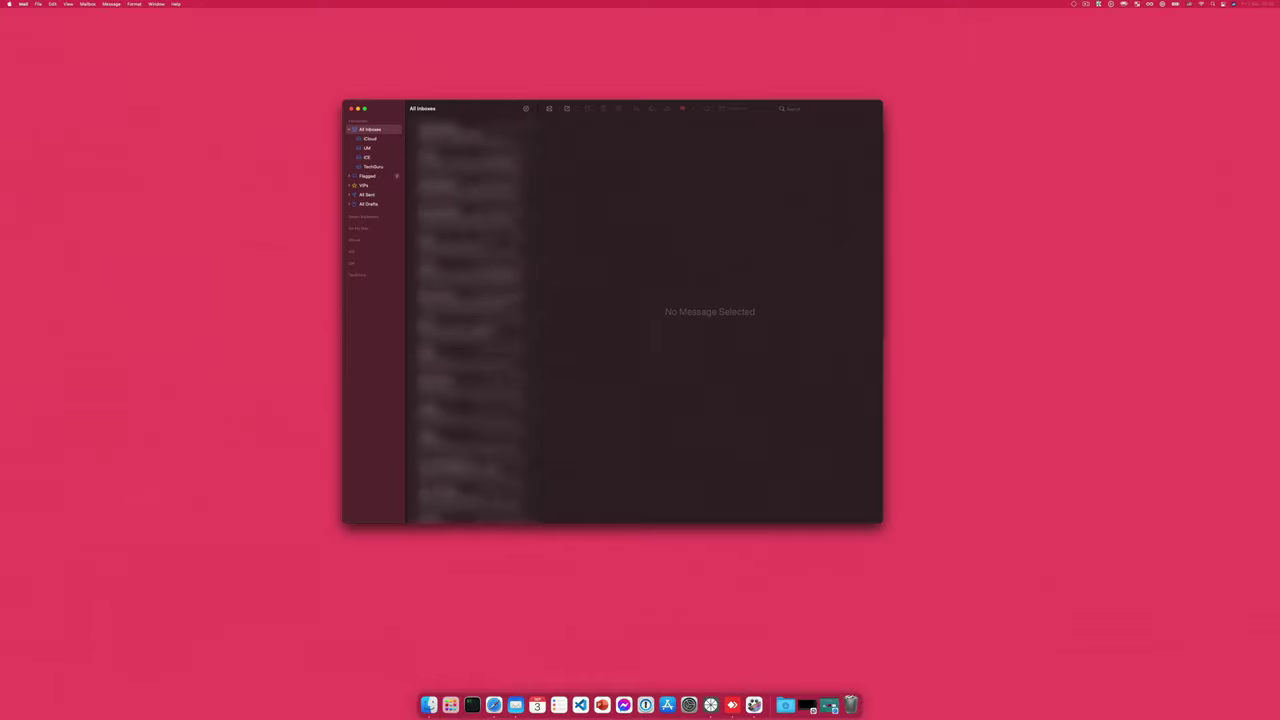
key(super+m)
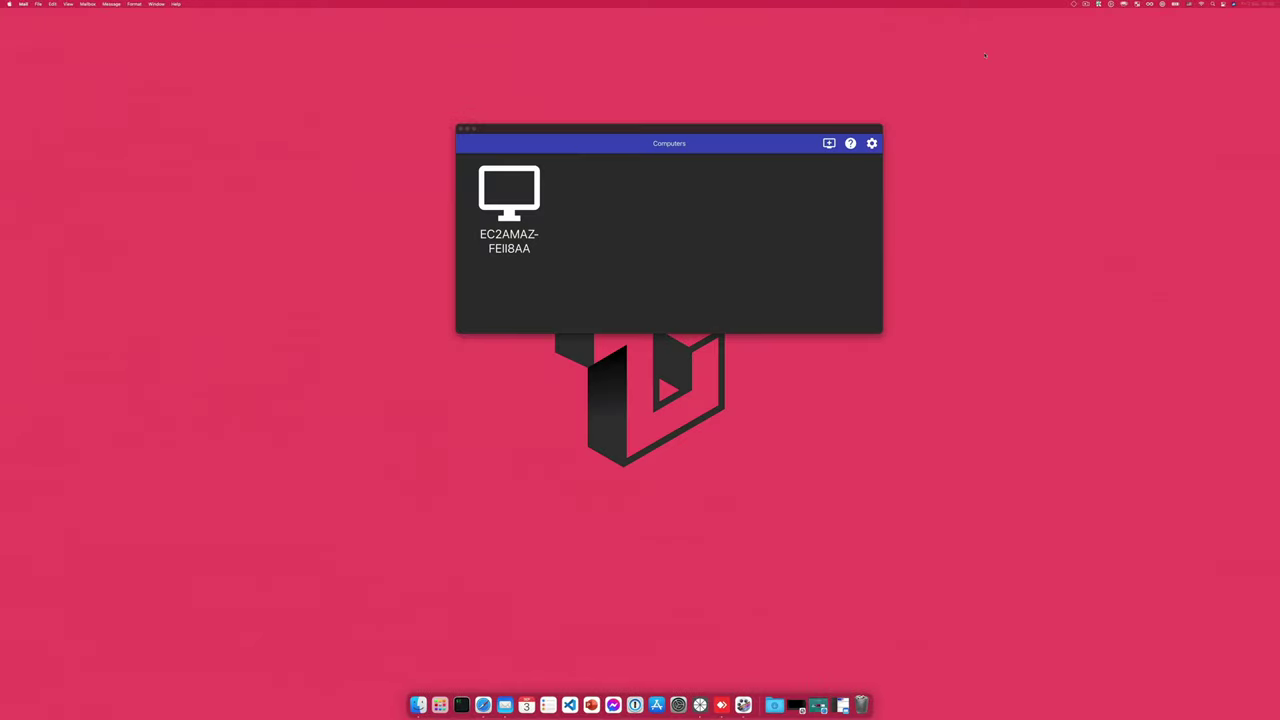
Try again to install AltStore on the connected iPad through AltServer.
click(1074, 5)
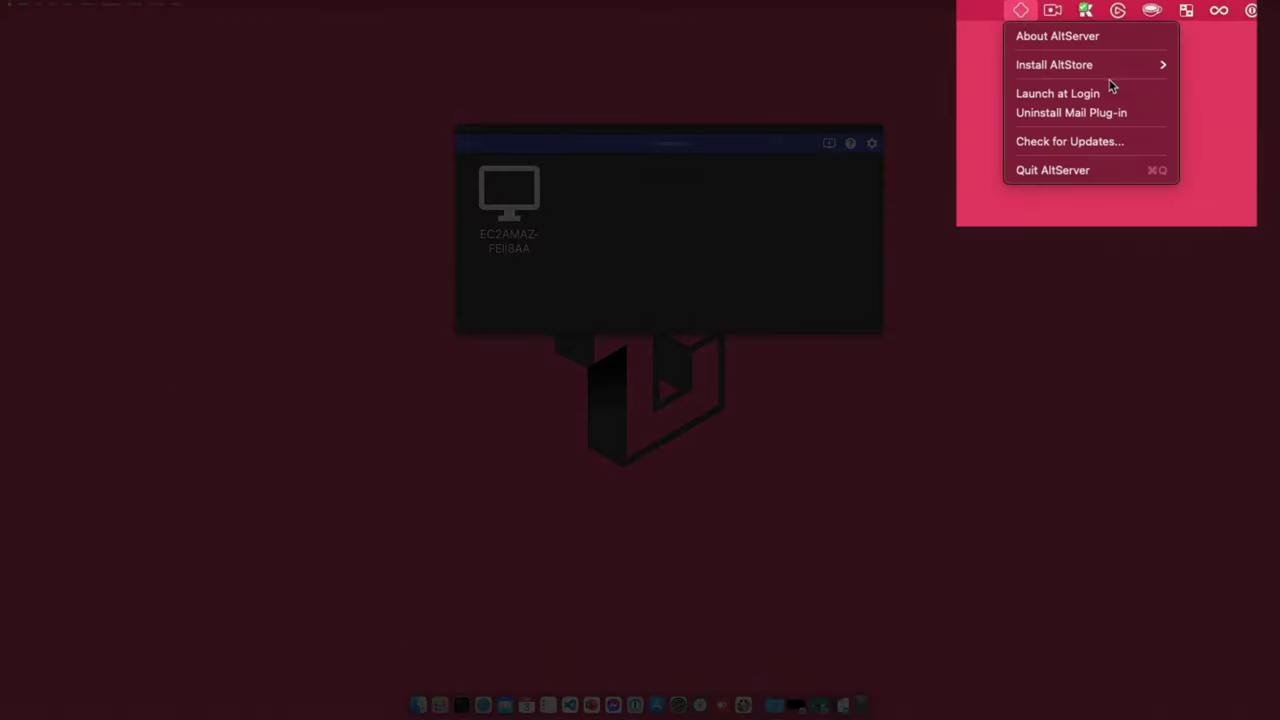
mouse_move(1100, 64)
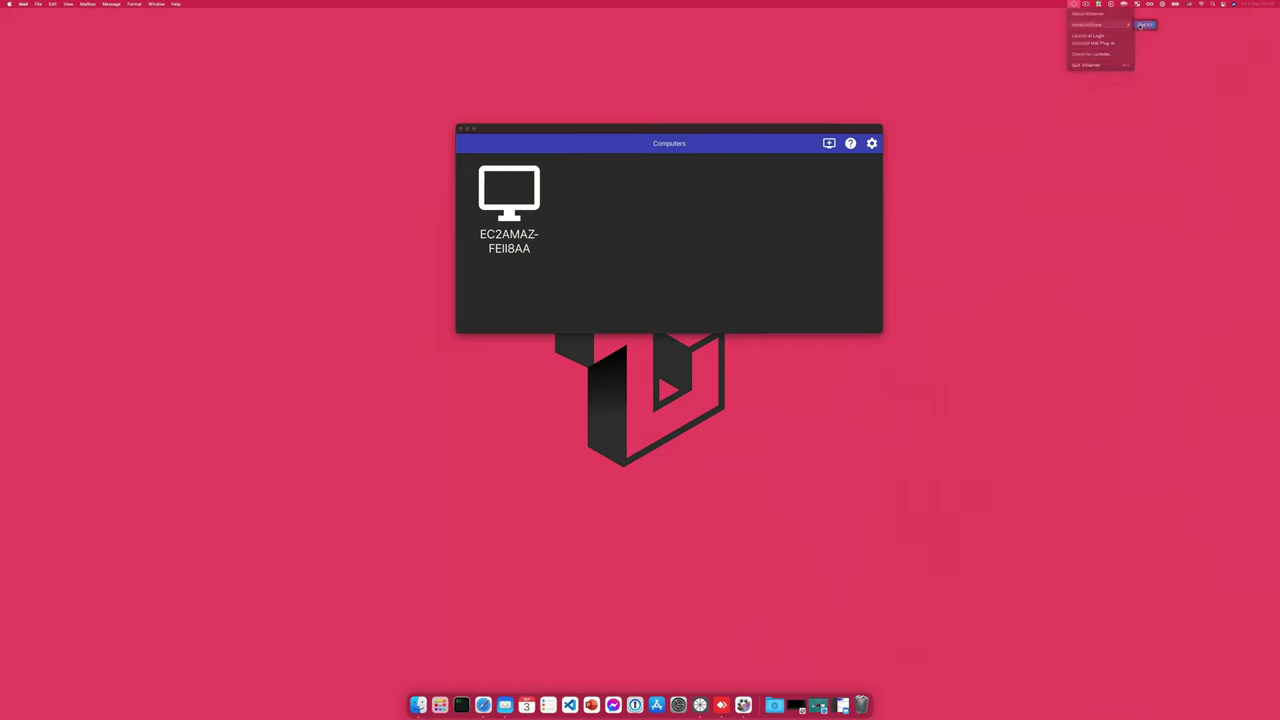
click(1196, 66)
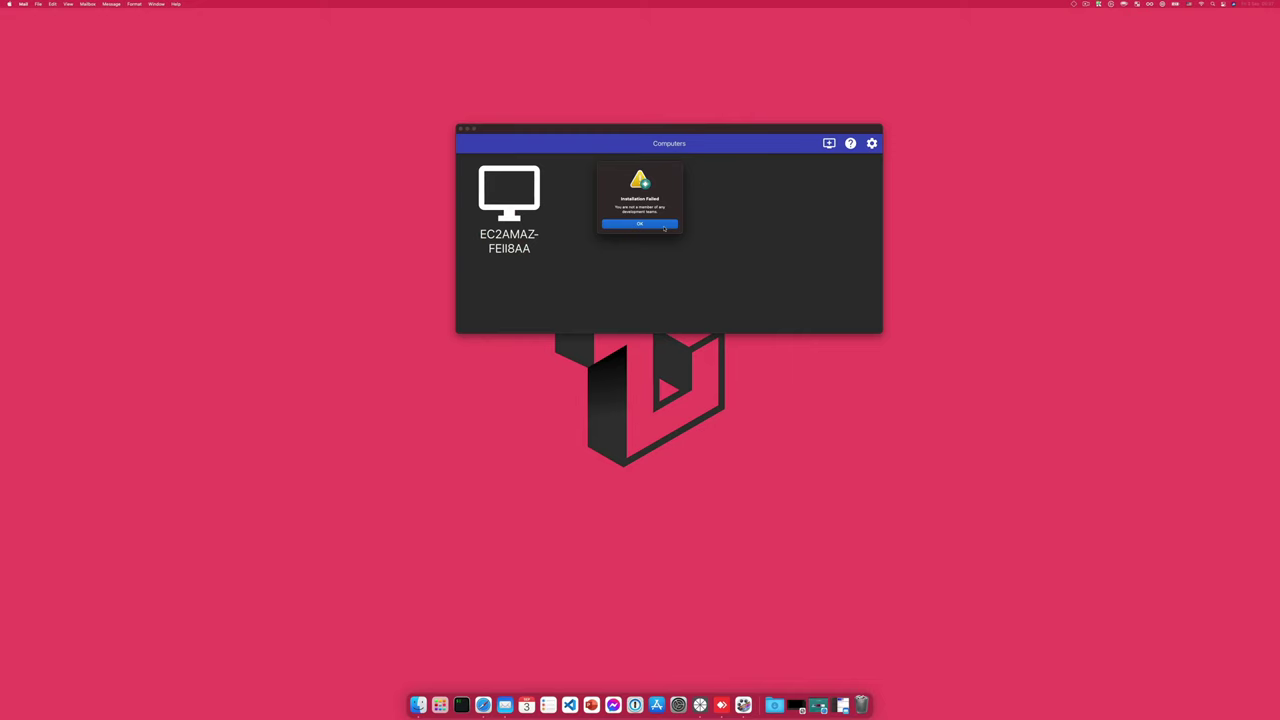
click(663, 229)
click(1080, 4)
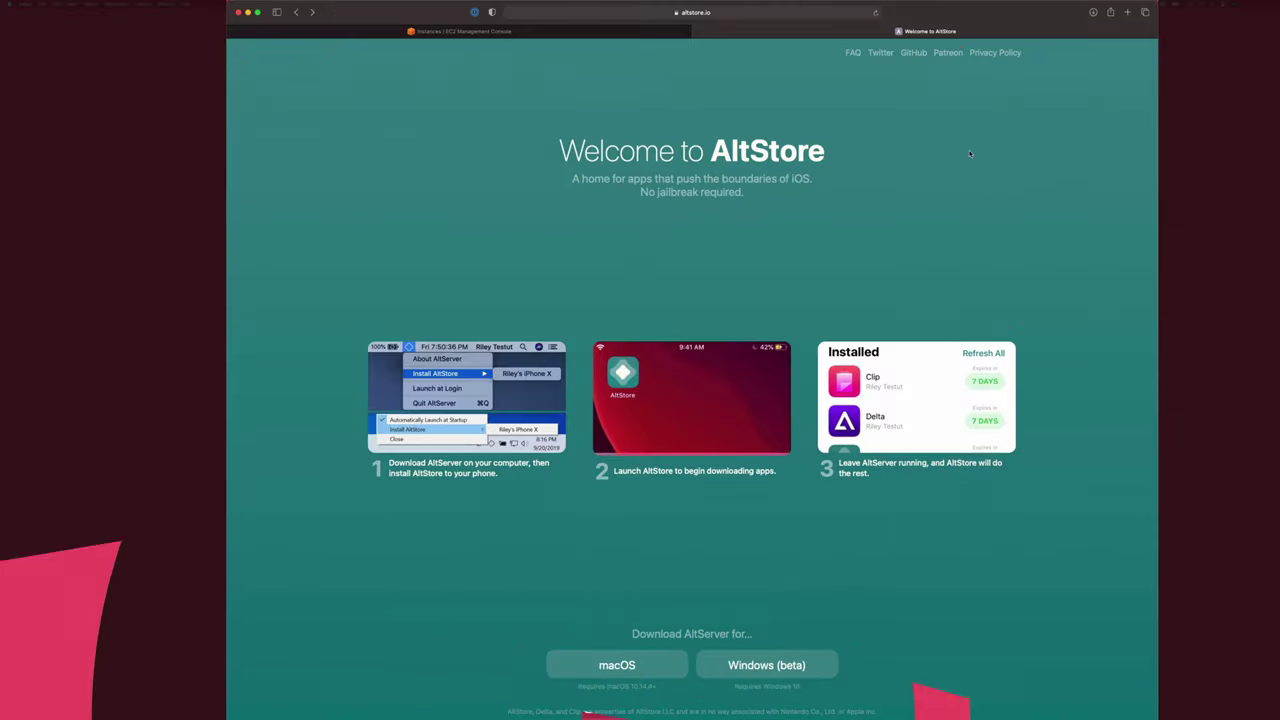
Open developer.apple.com in a new browser tab.
key(super+t)
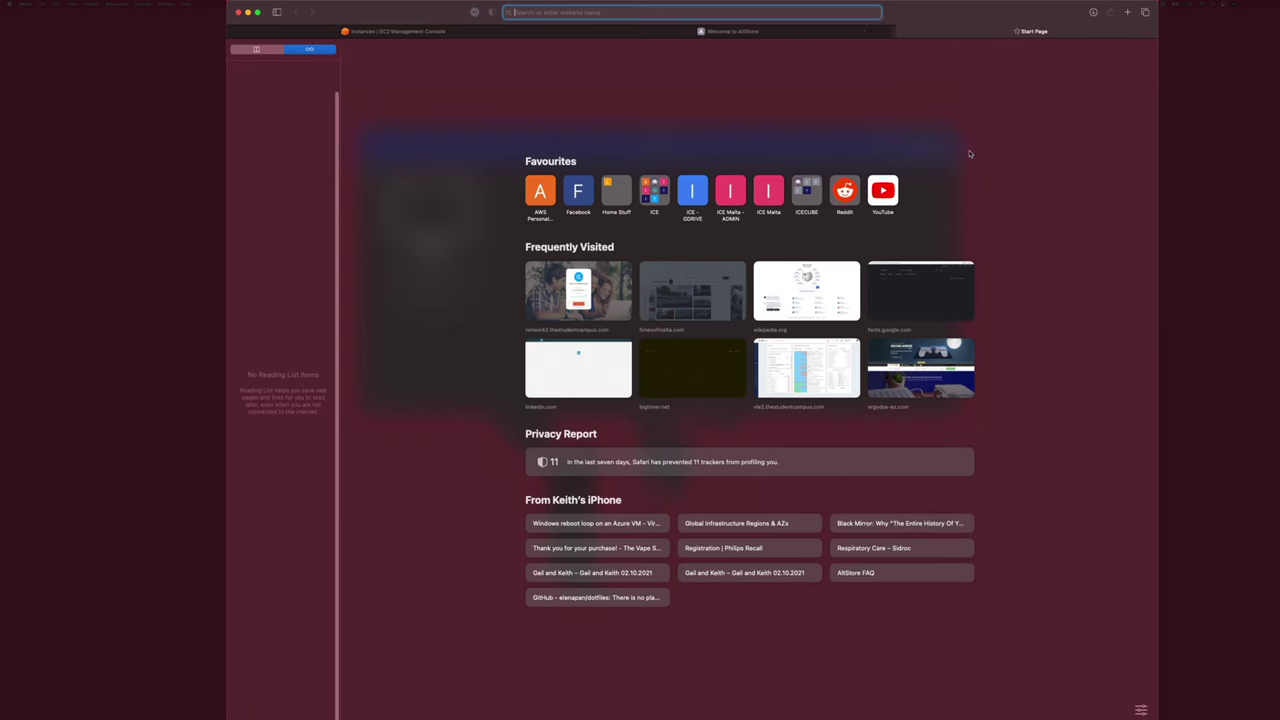
text(dev)
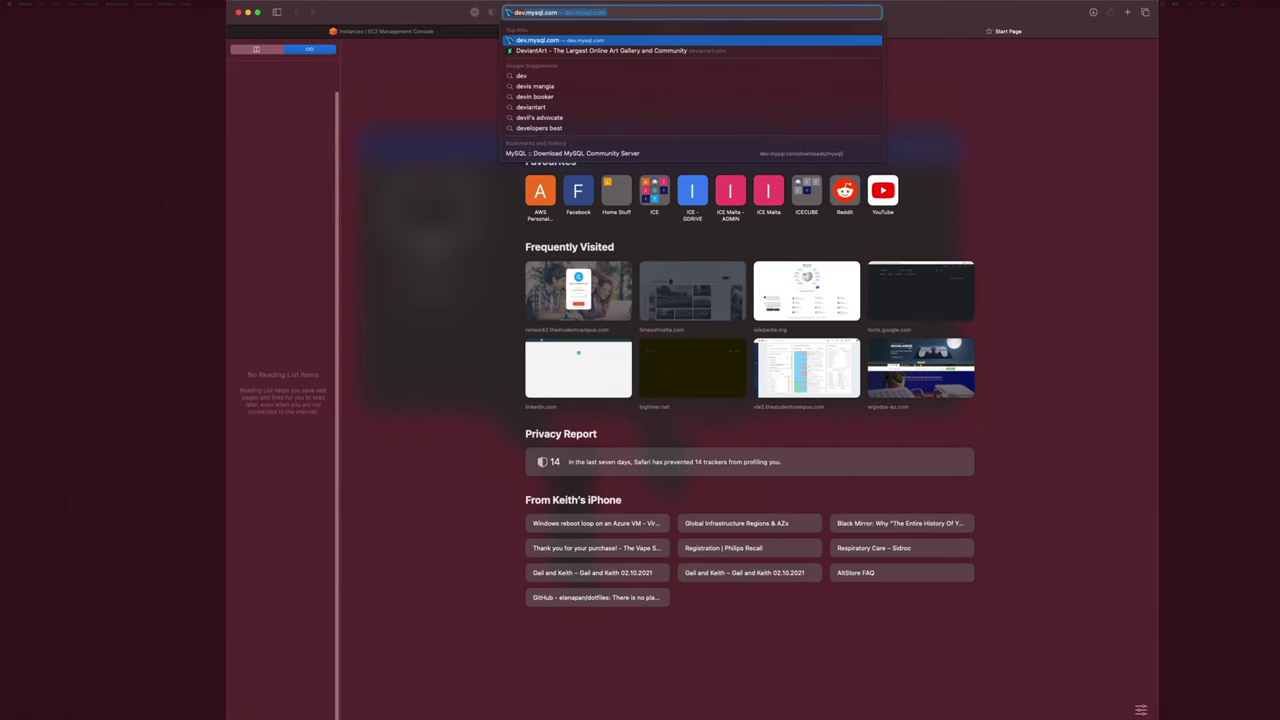
text(eloper.)
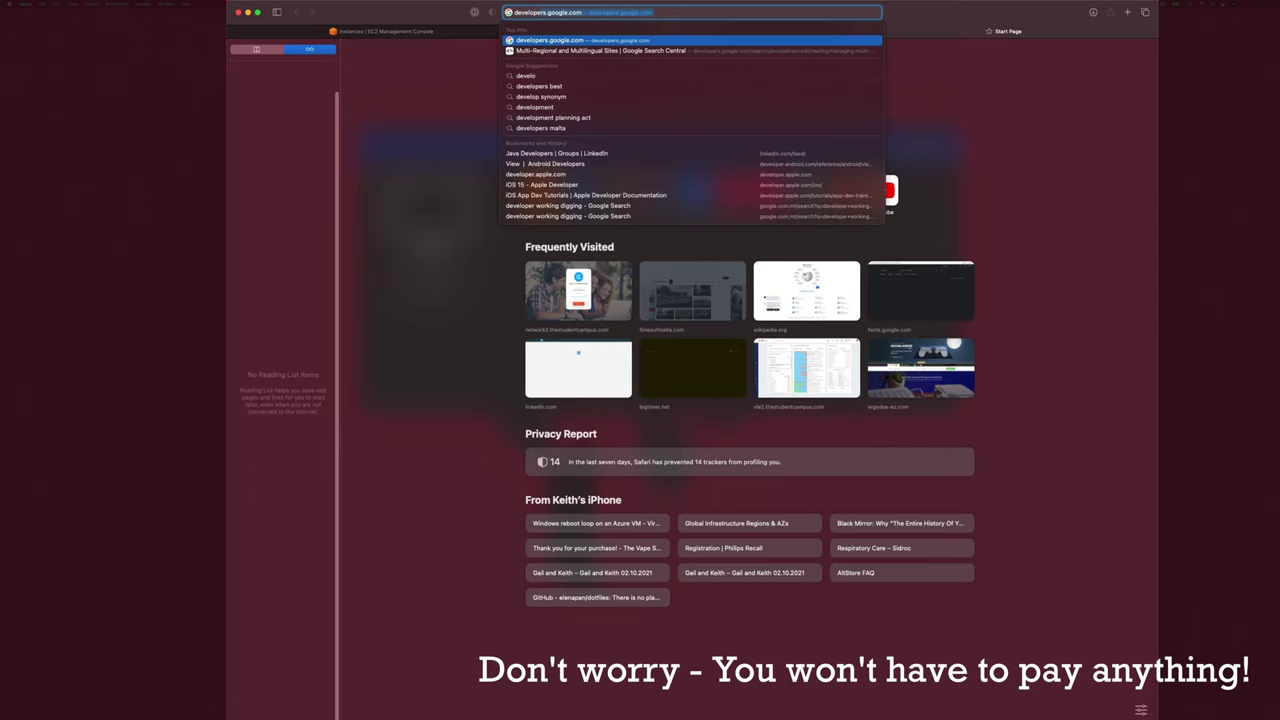
text(app)
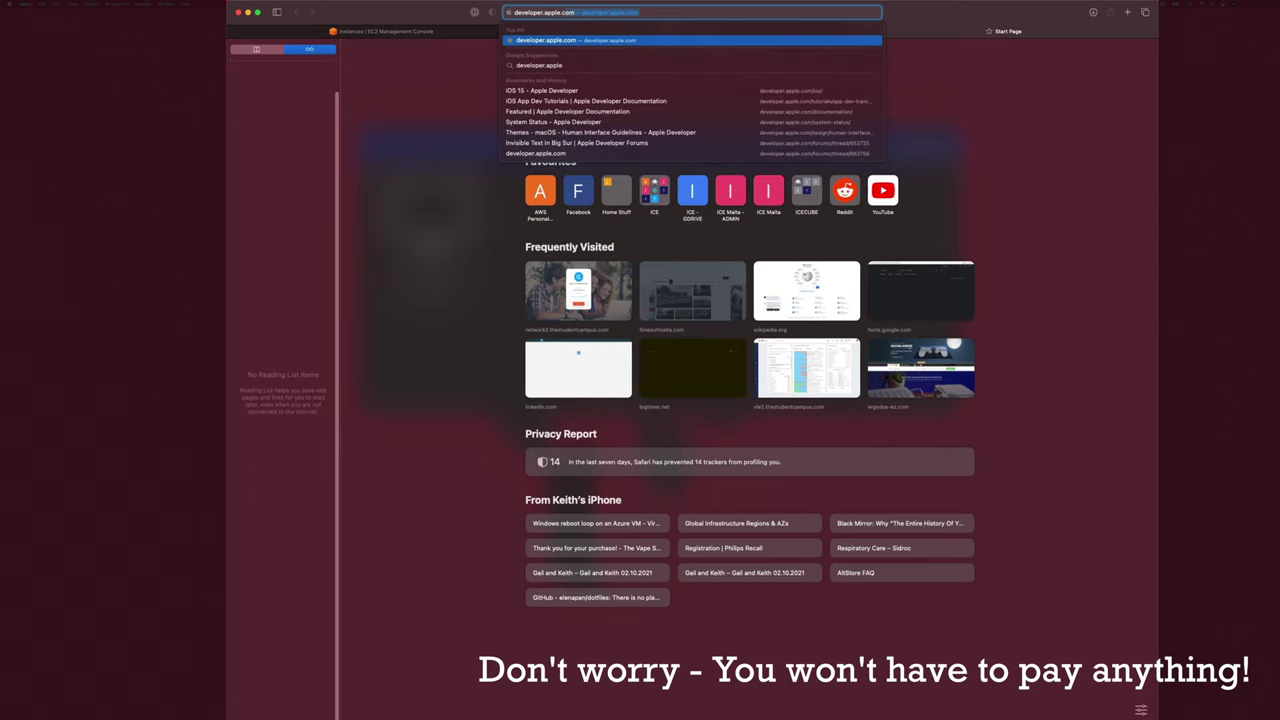
key(Return)
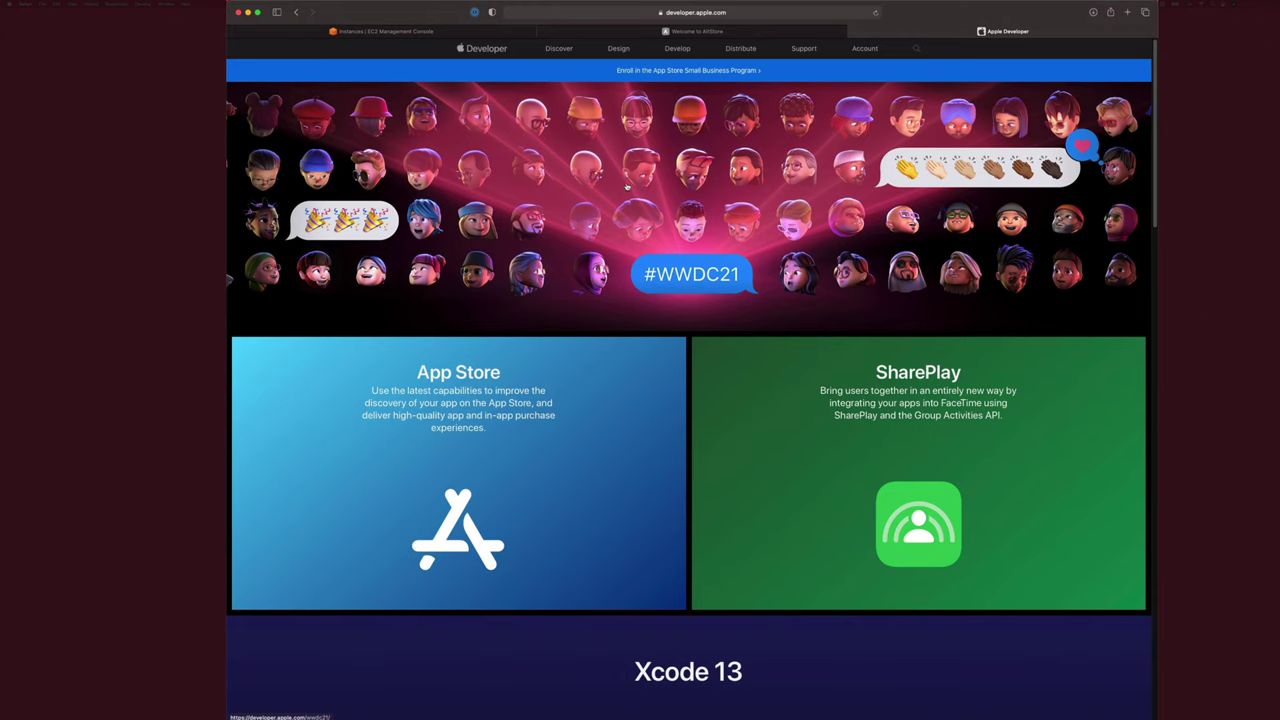
Open the Apple developer account page and agree to the Apple Developer Program License Agreement.
click(626, 276)
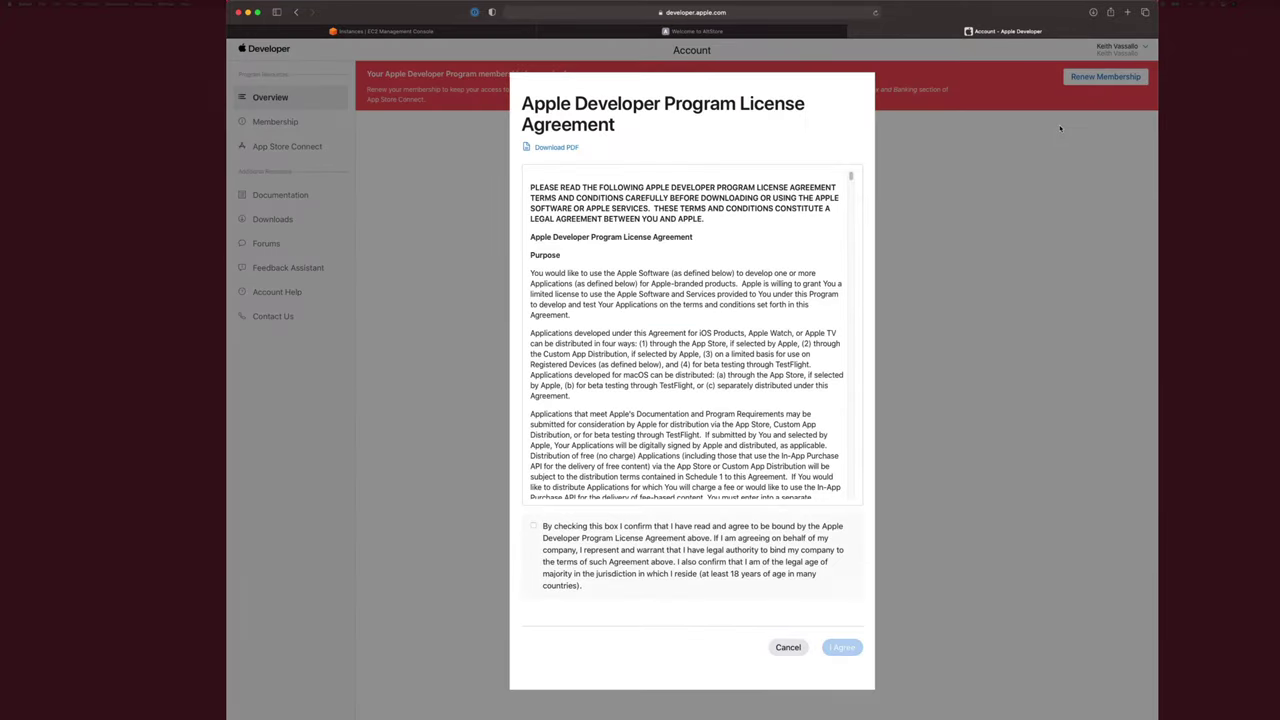
scroll(731, 443, down, 10)
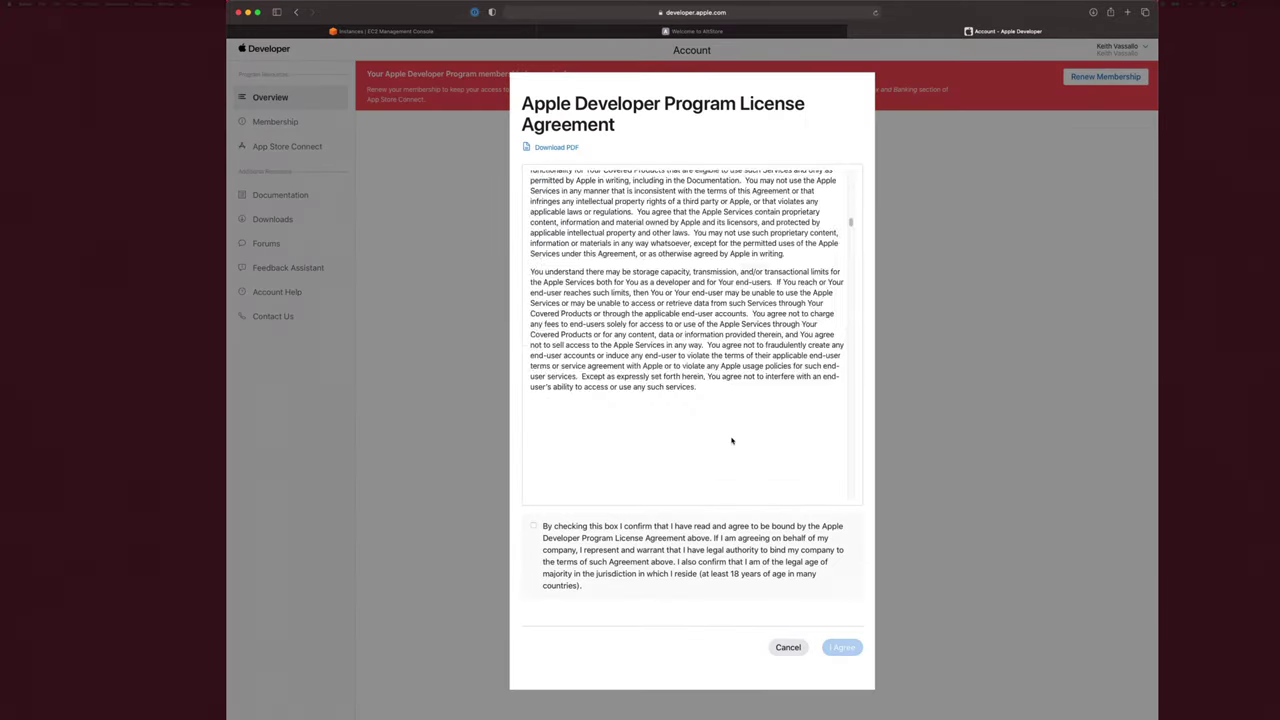
click(616, 544)
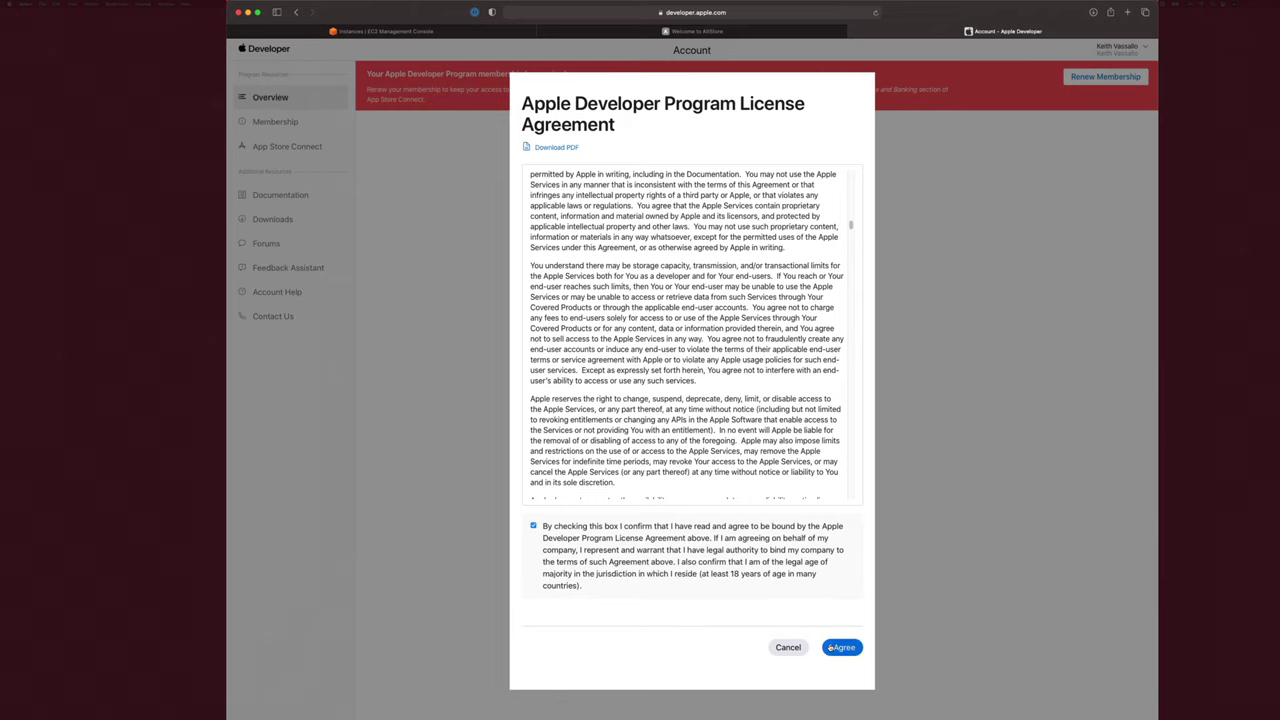
click(829, 647)
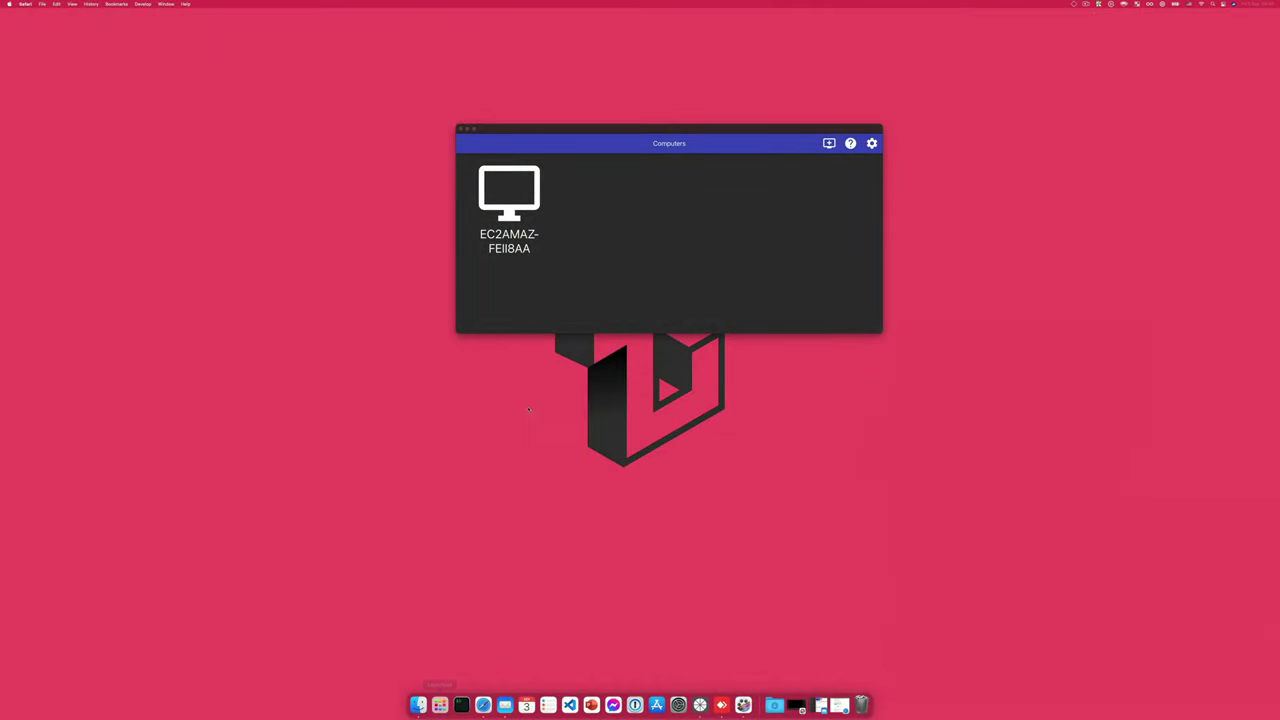
Find and launch Xcode on the Mac.
click(440, 705)
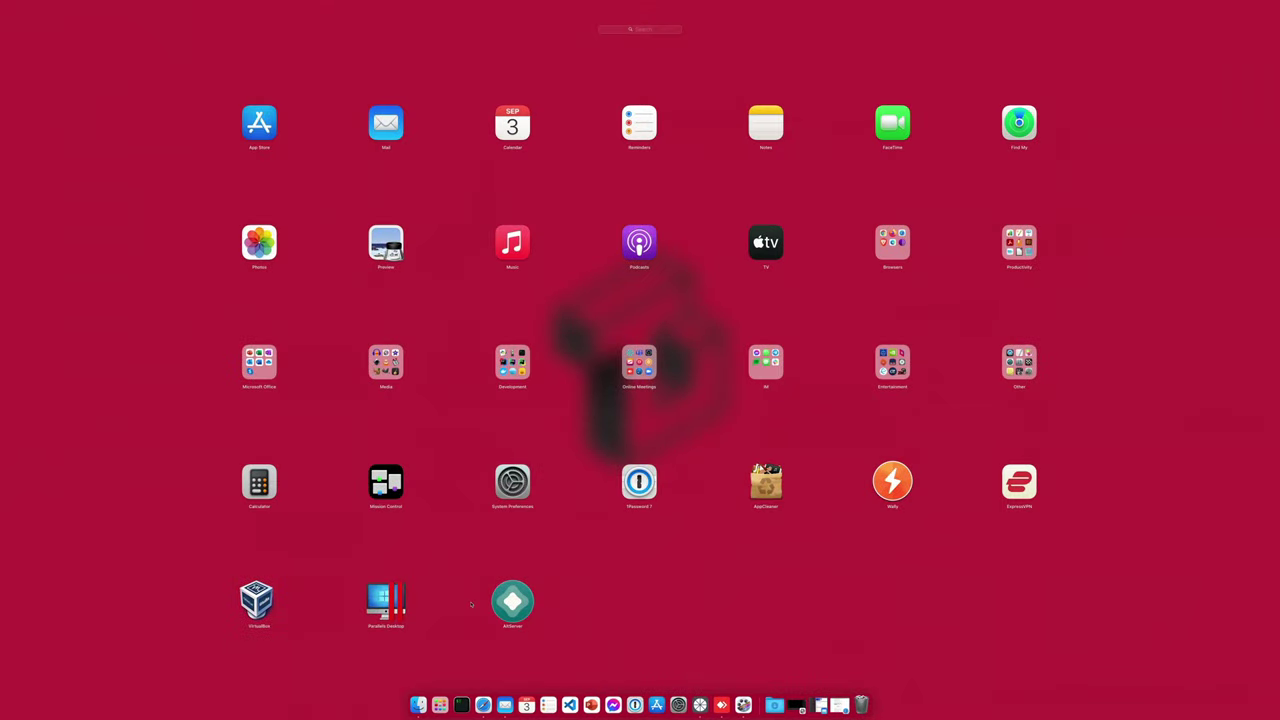
text(xco)
key(Return)
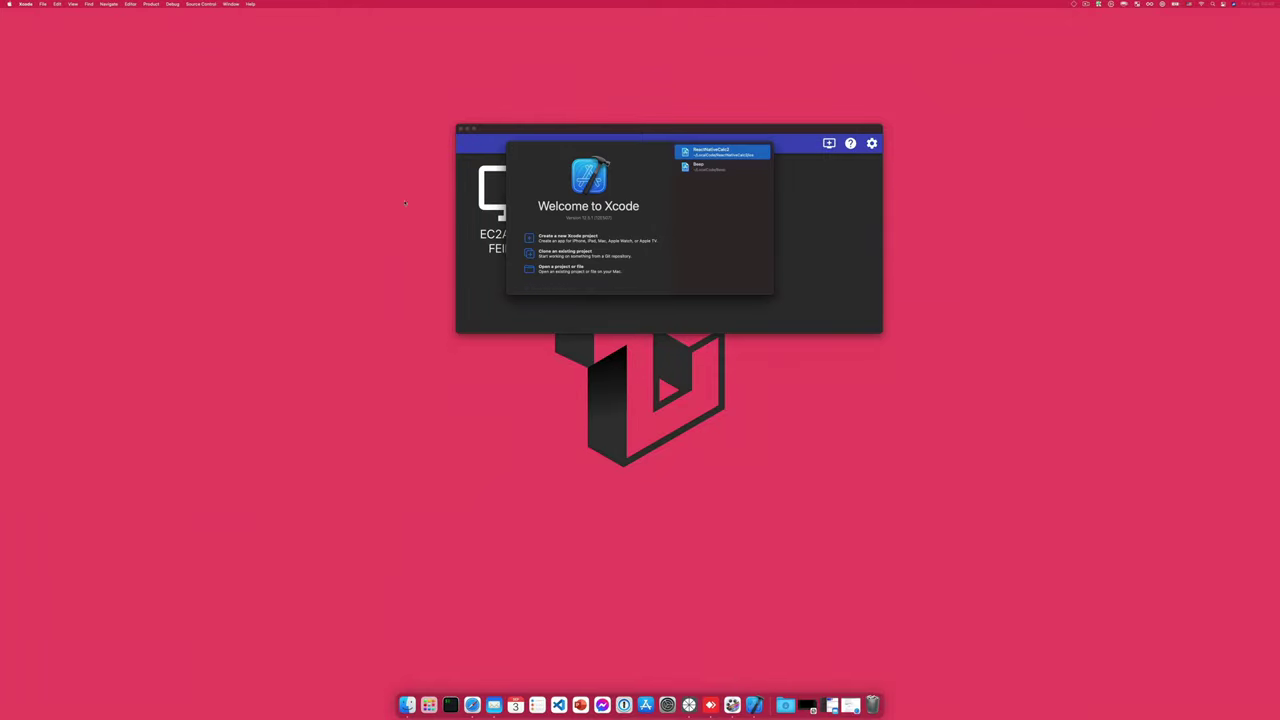
click(26, 4)
click(45, 30)
click(418, 437)
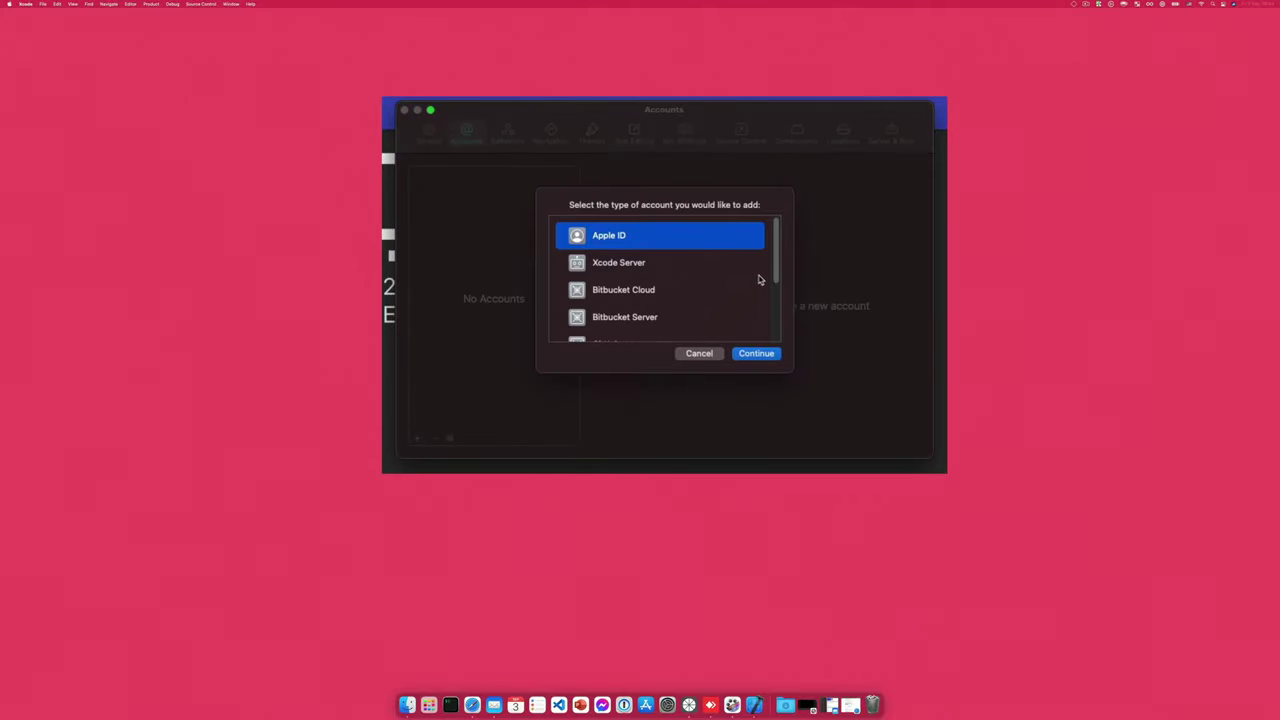
click(757, 354)
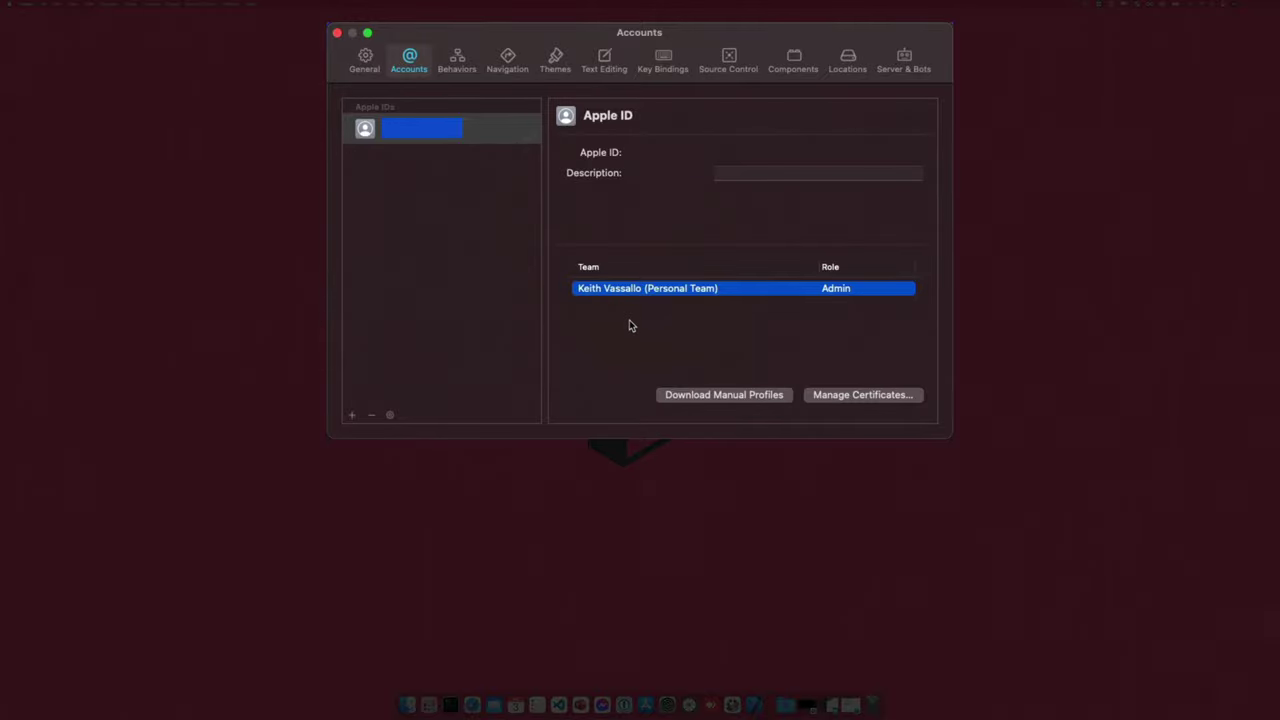
Check the Apple ID's personal team entry, then close the Accounts window and quit the leftover apps.
click(630, 325)
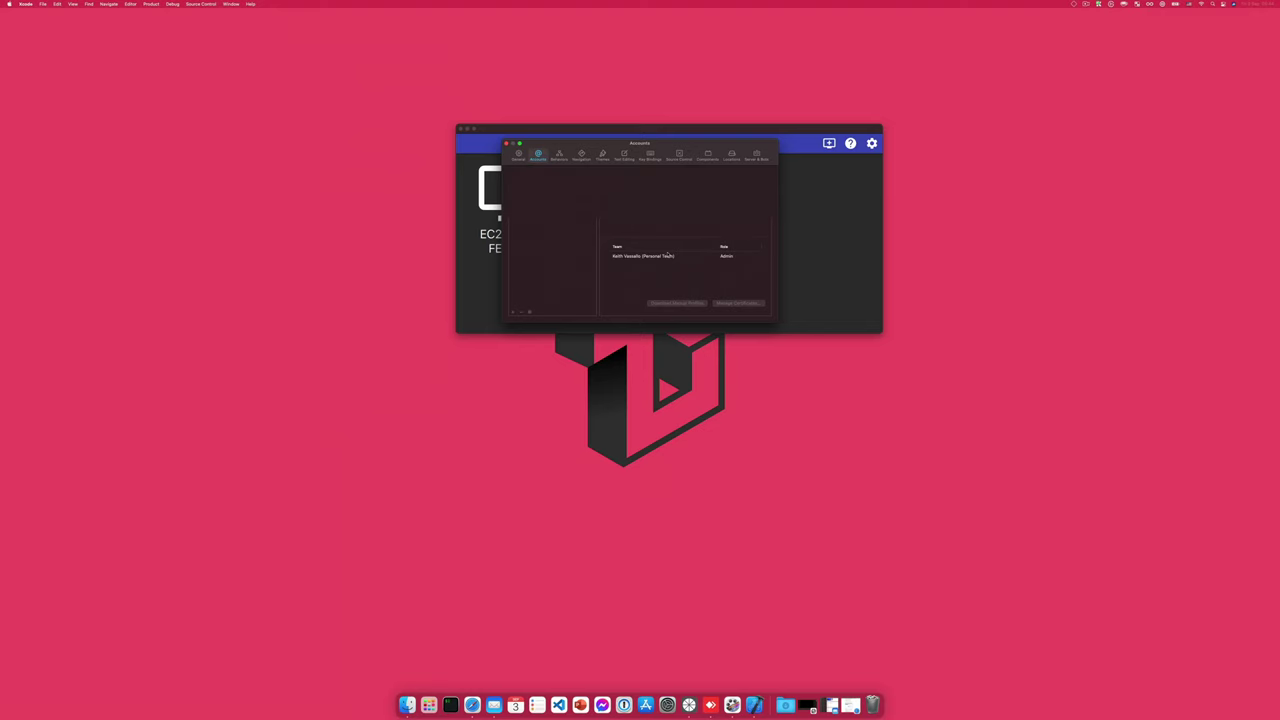
click(667, 256)
click(477, 216)
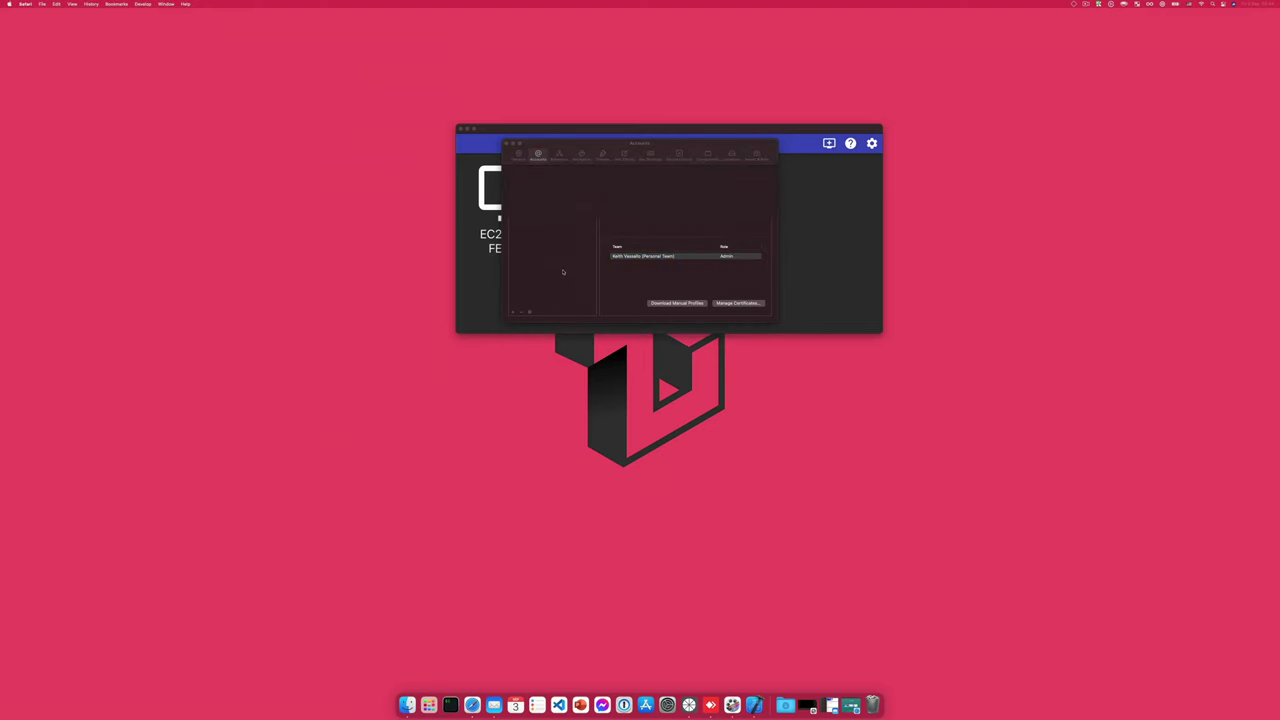
click(508, 146)
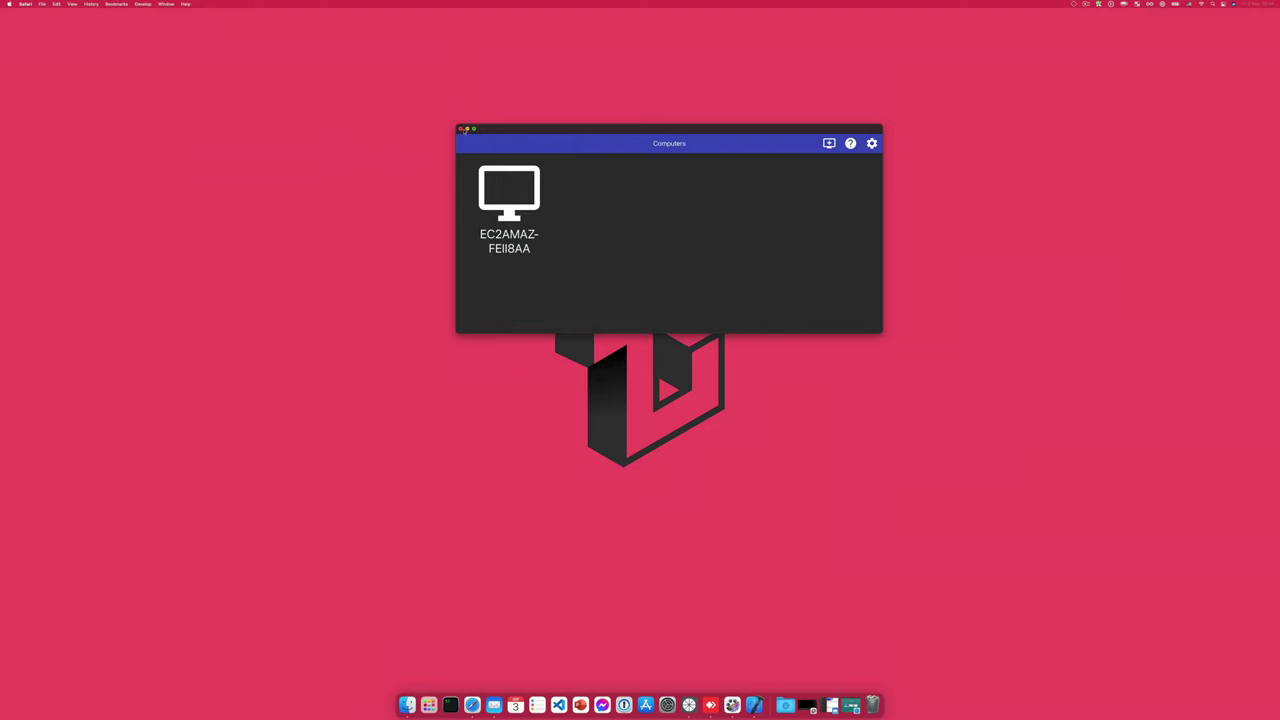
key(super+q)
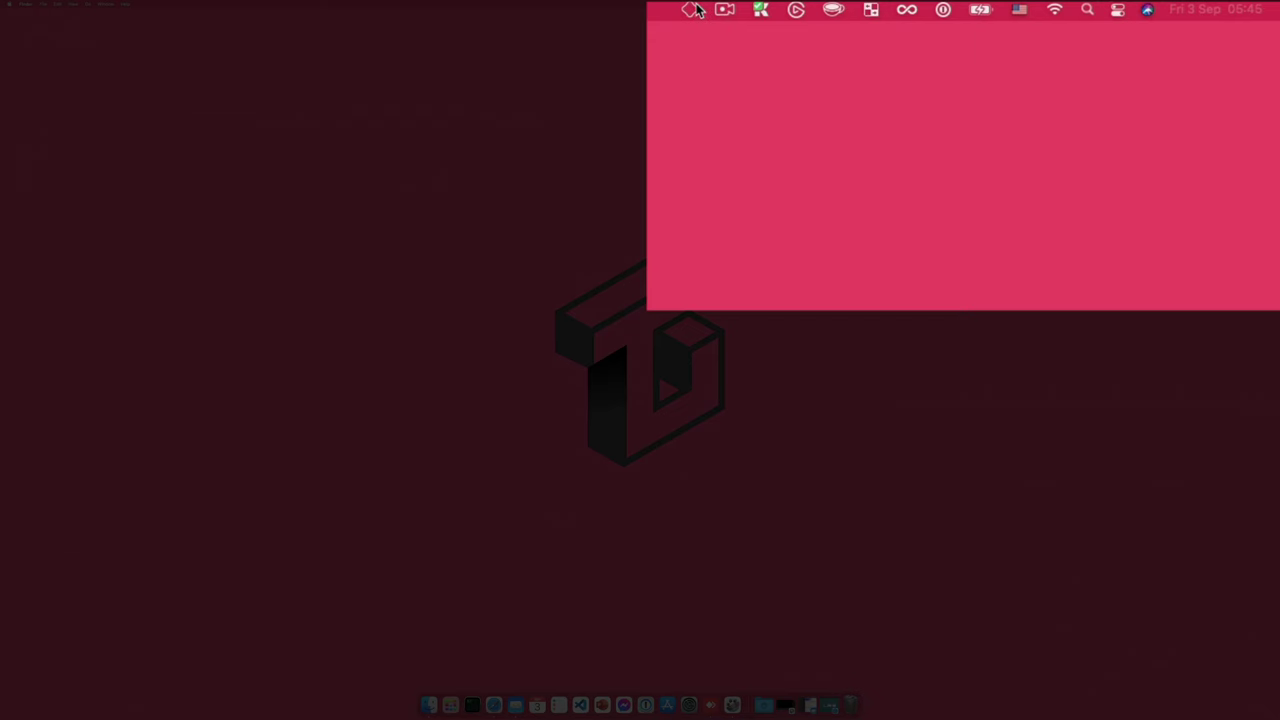
Install AltStore on the connected iPad through AltServer.
click(1074, 4)
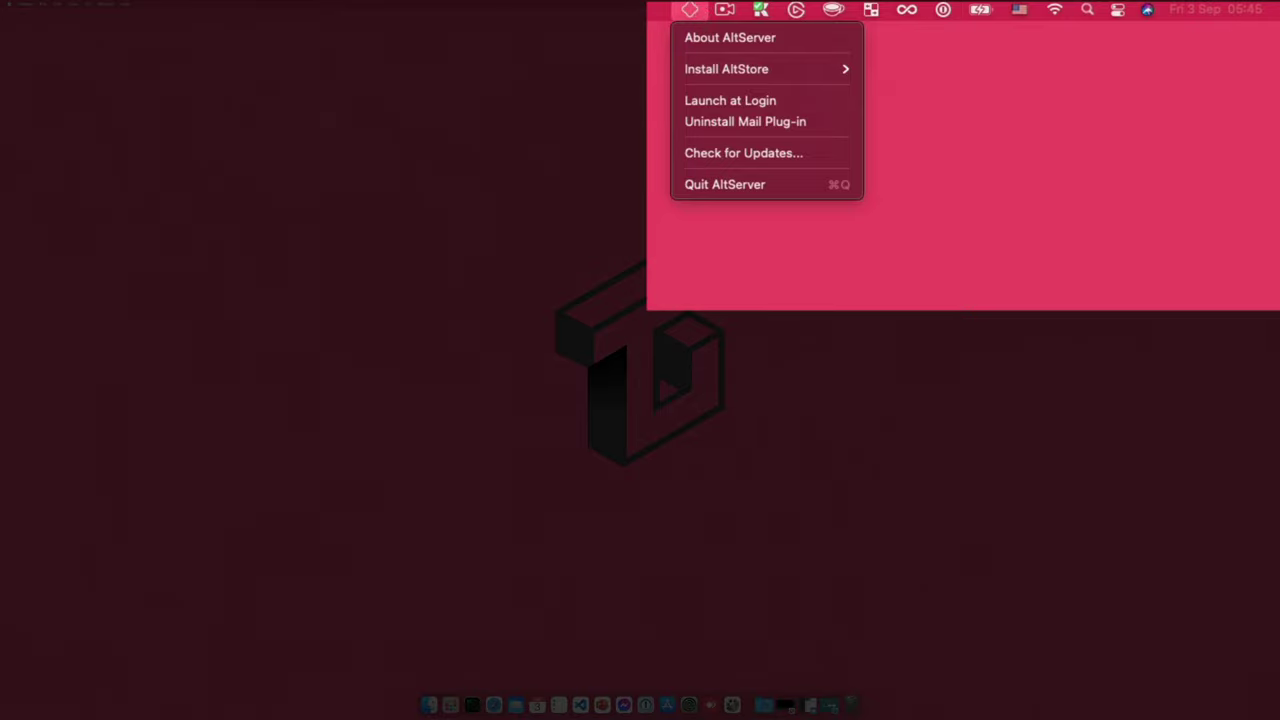
mouse_move(832, 68)
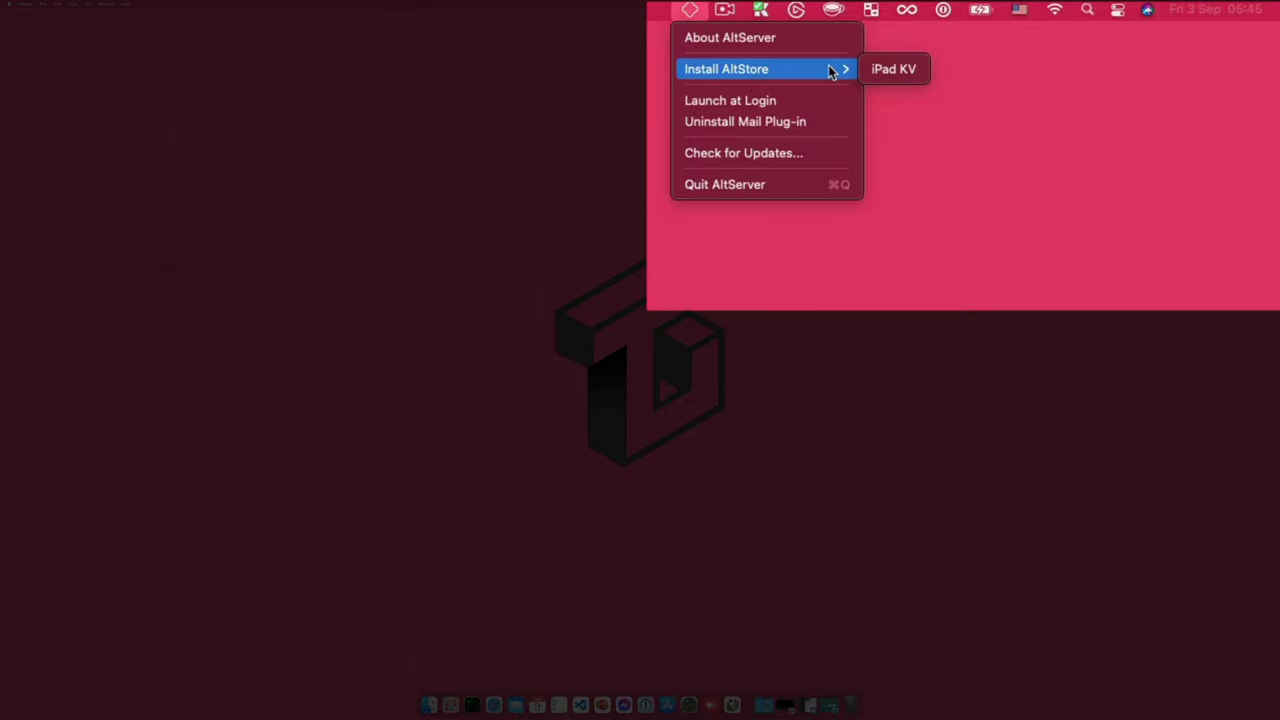
click(895, 69)
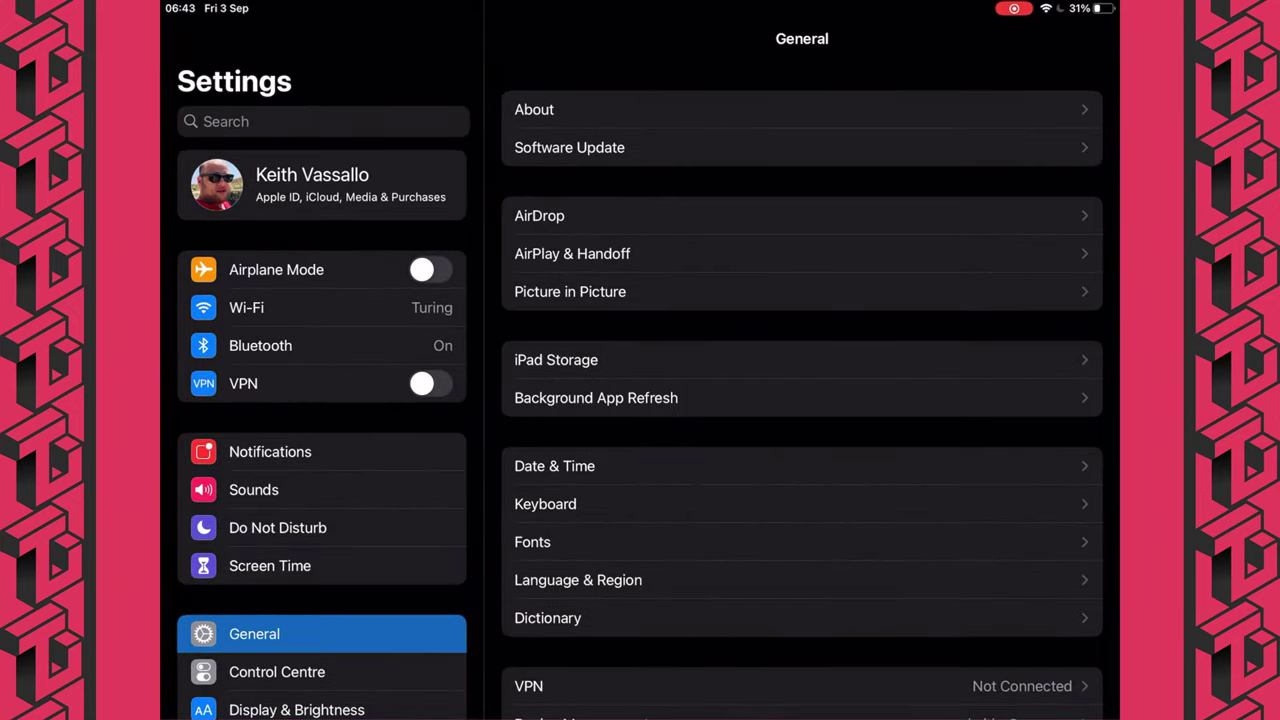
Open the developer app profile under Device Management in the iPad's General settings.
scroll(802, 400, down, 5)
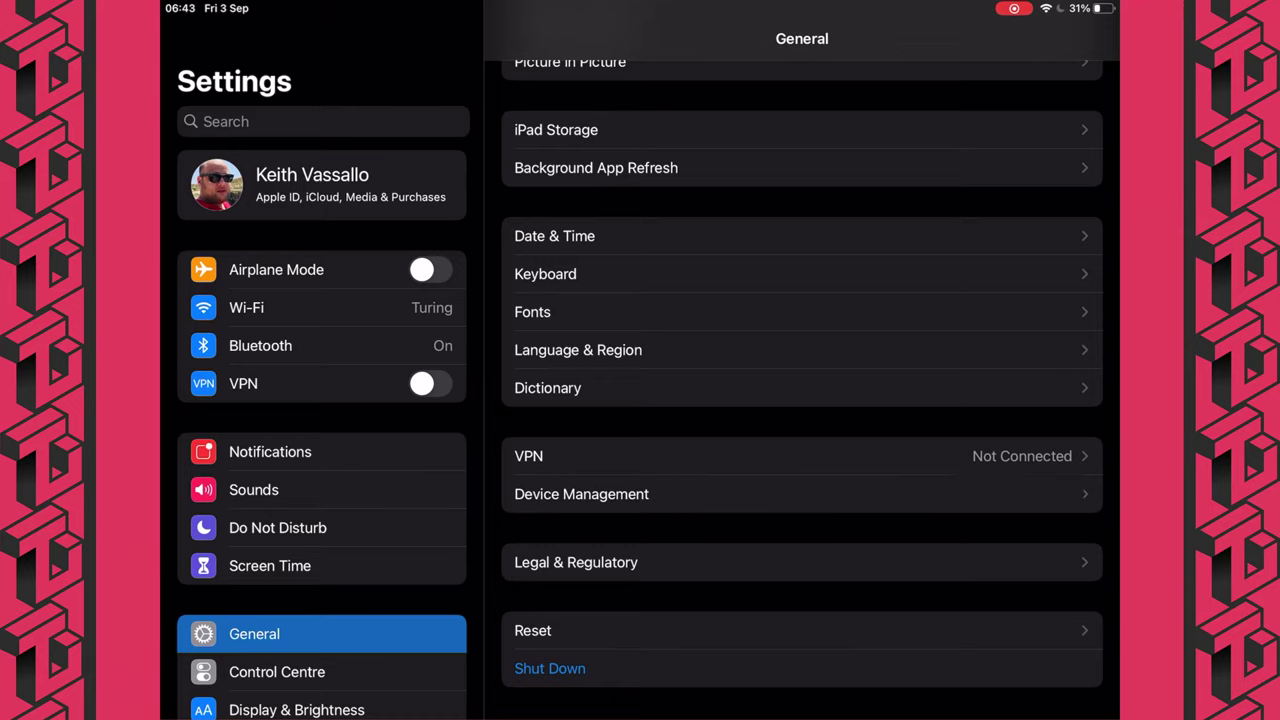
click(581, 494)
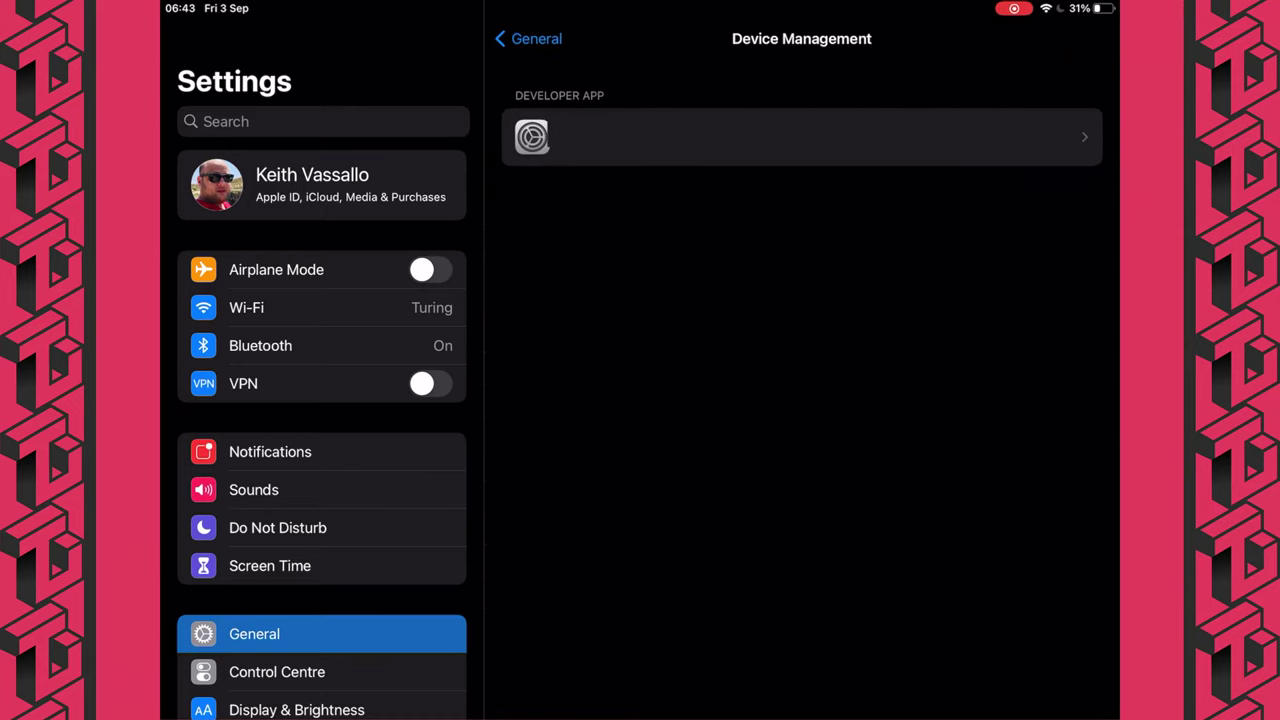
click(800, 137)
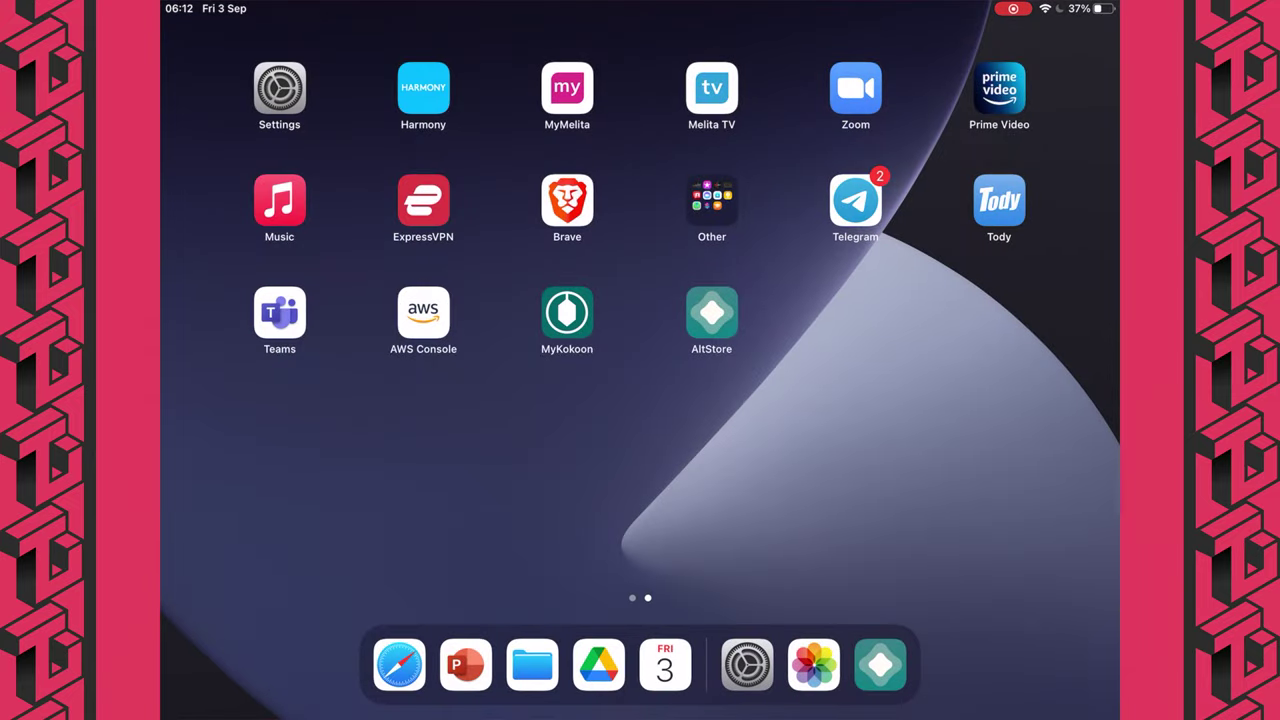
Open AltStore on the iPad and look through its News, Browse and Settings pages.
click(711, 313)
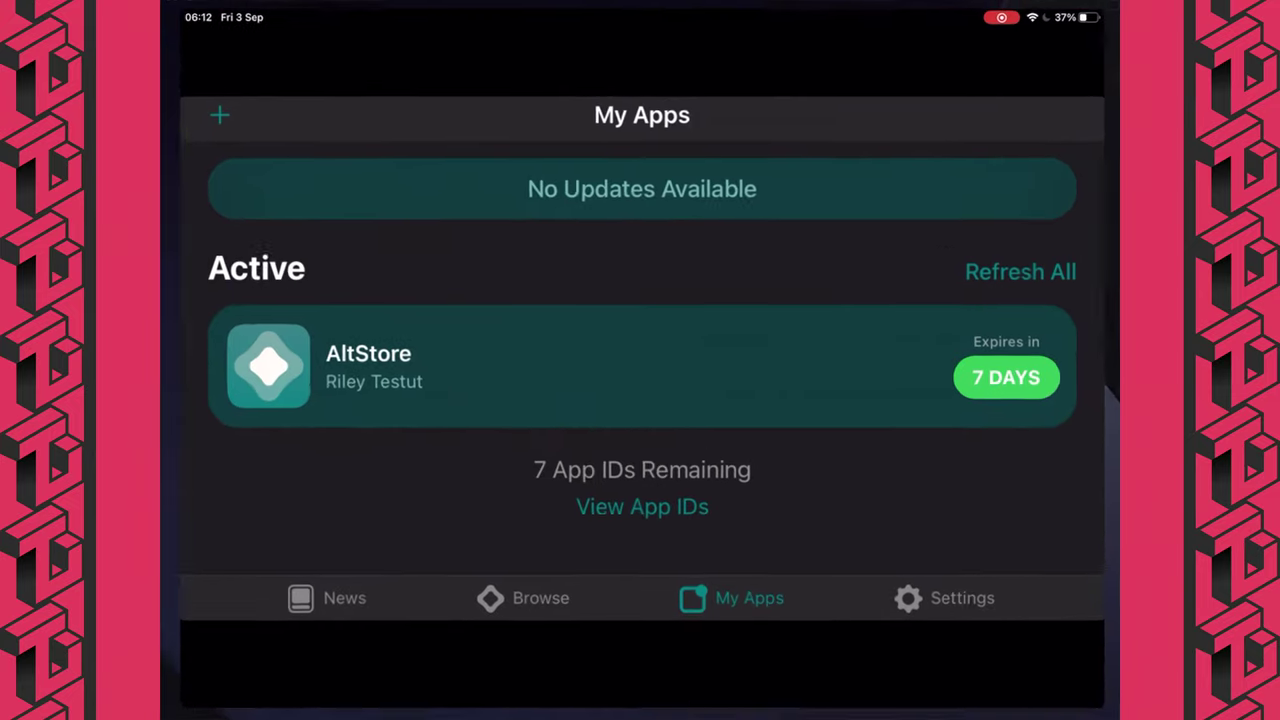
click(313, 606)
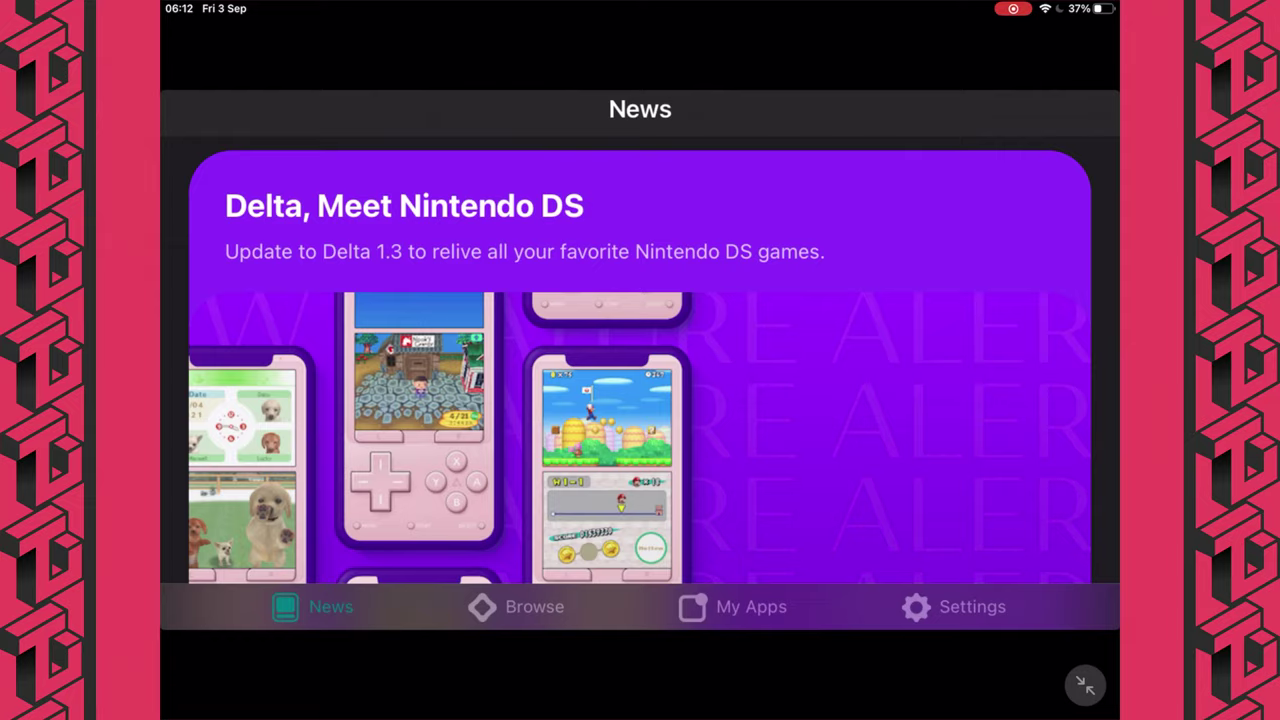
scroll(640, 400, down, 5)
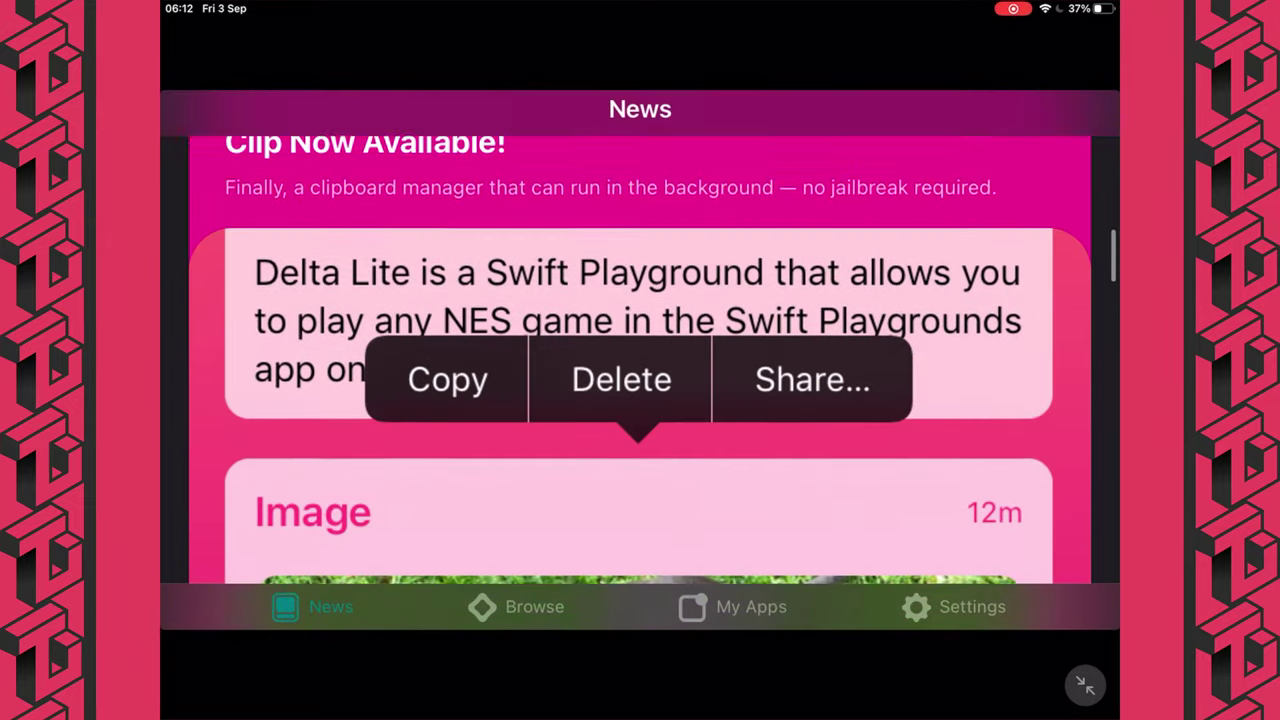
click(516, 606)
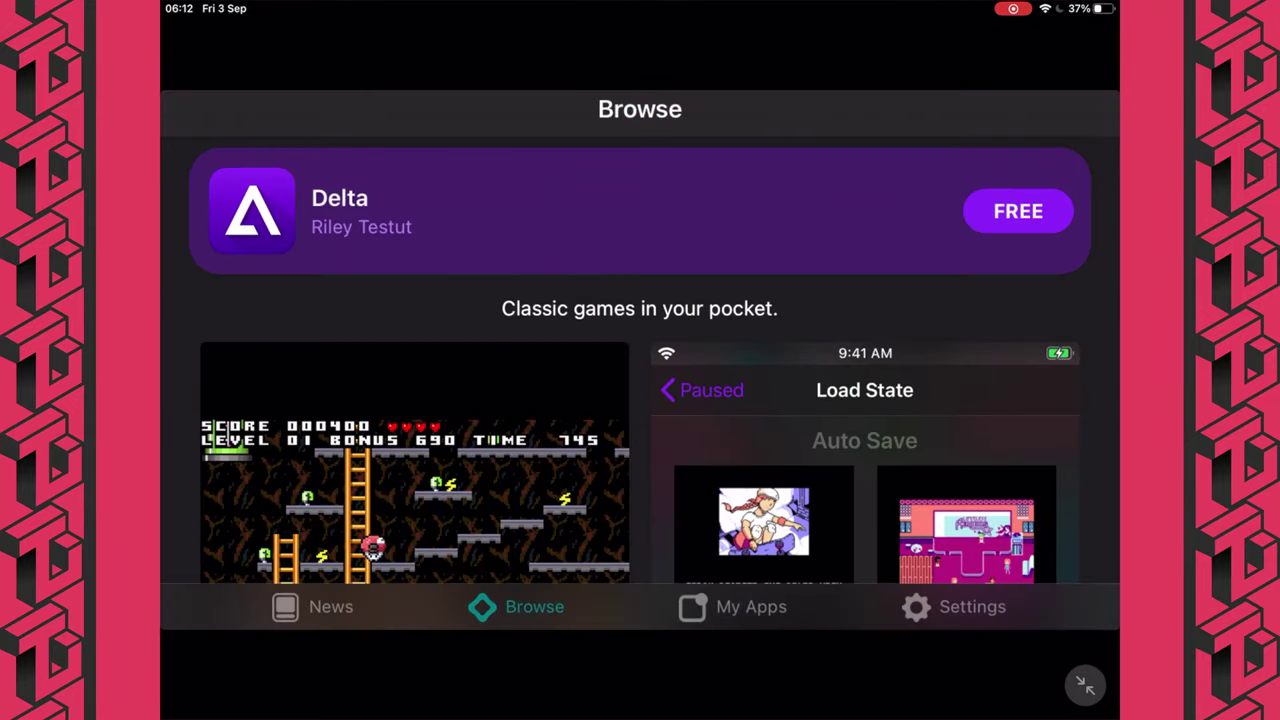
click(732, 606)
click(953, 606)
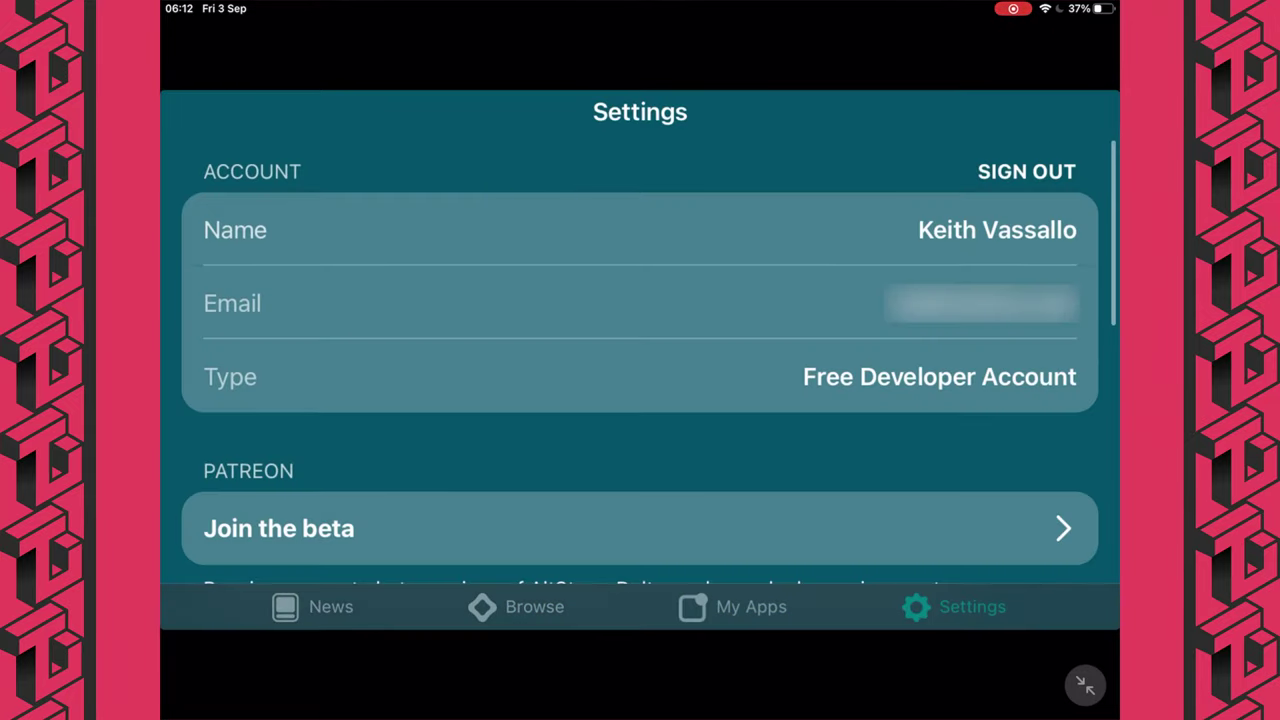
Sideload Moonlight from AltStore's My Apps page and return to the iPad's Home Screen.
click(732, 606)
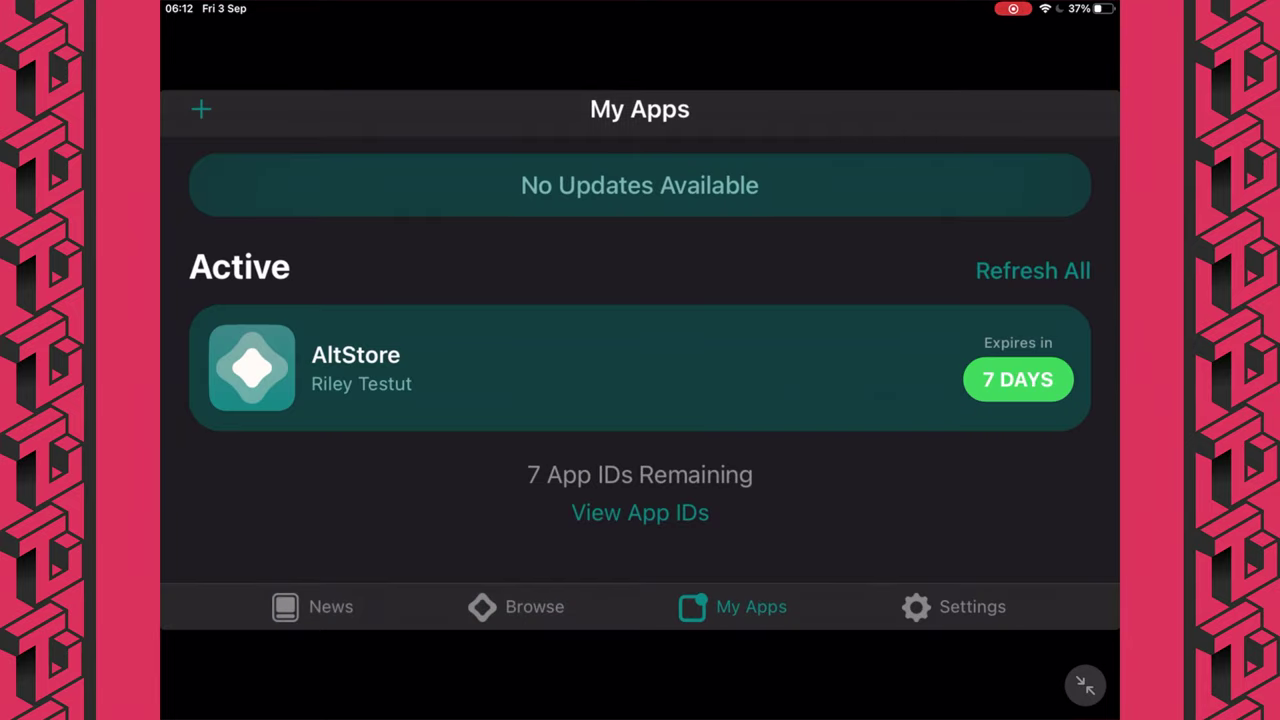
click(201, 109)
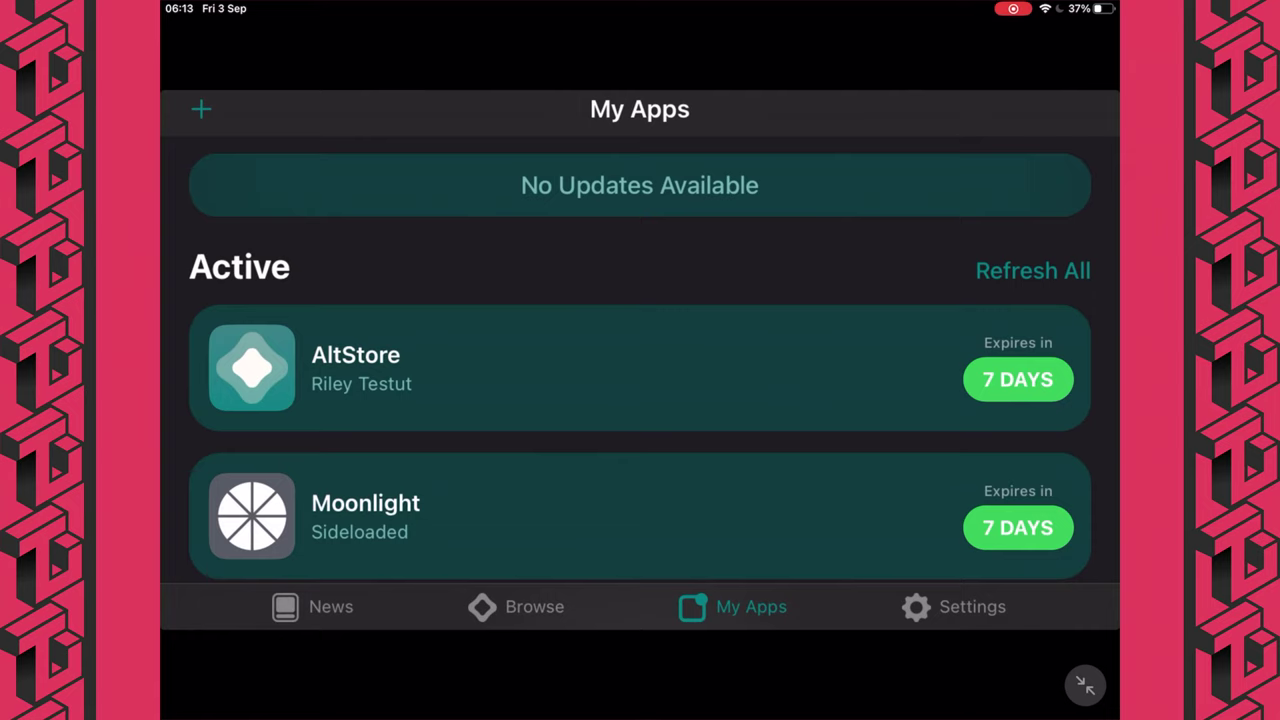
scroll(640, 400, down, 1)
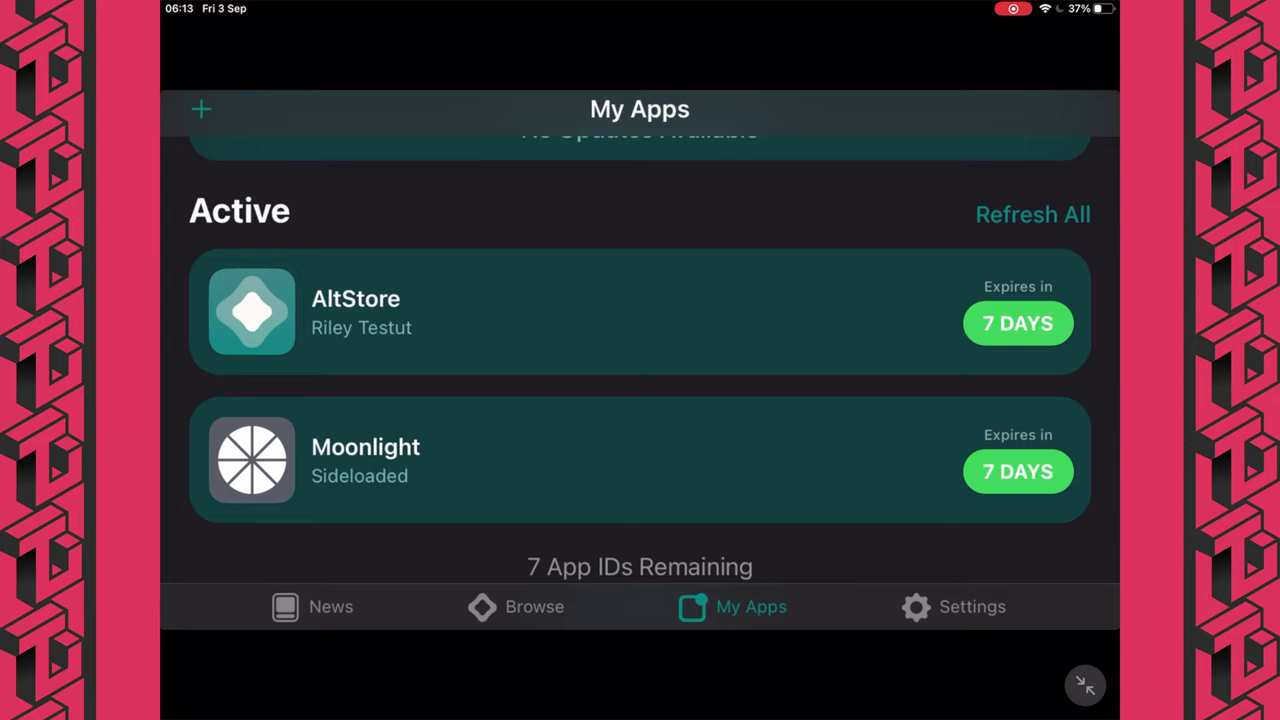
key(super+h)
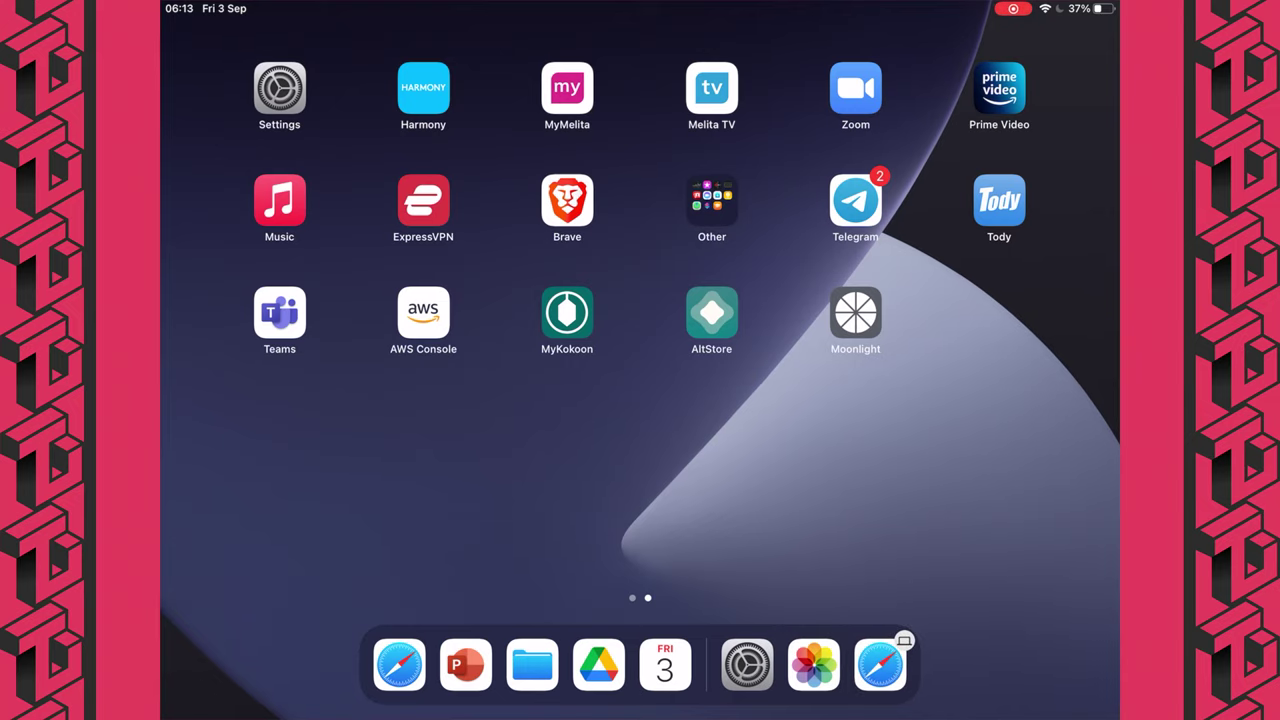
Open Moonlight on the iPad, allow local network access, and manually add the host 35.152.97.137.
click(855, 312)
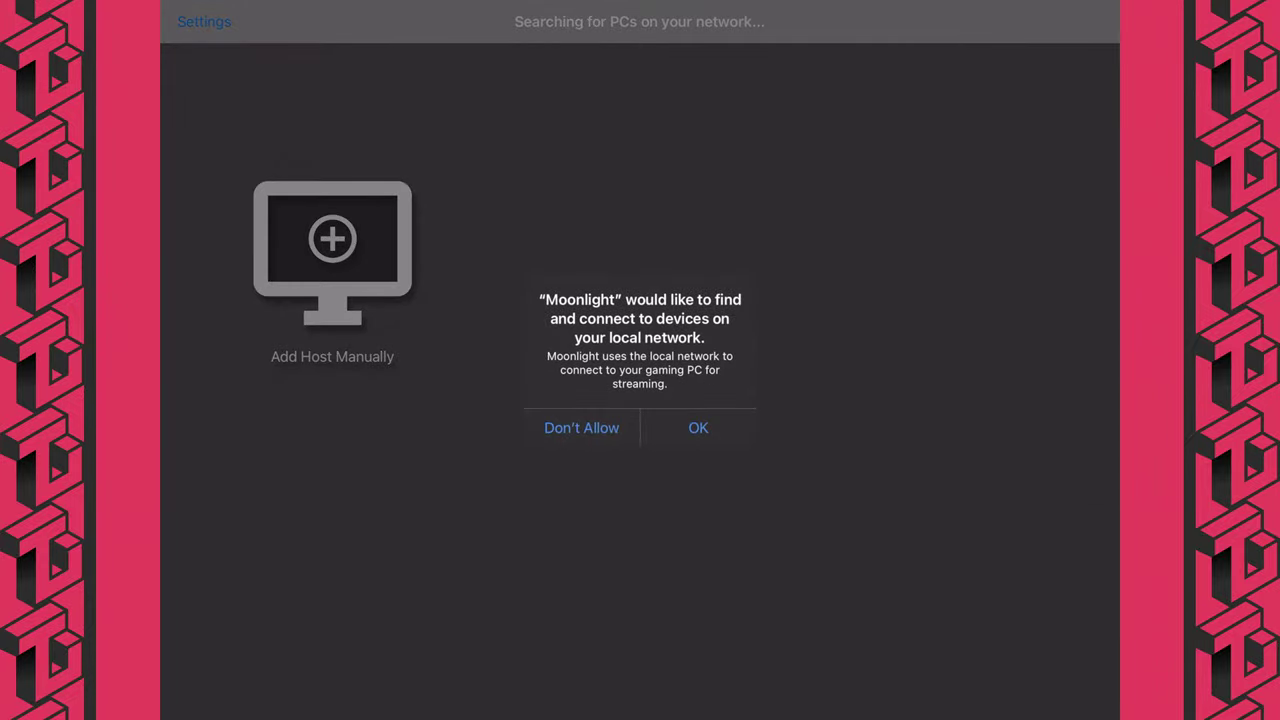
click(698, 427)
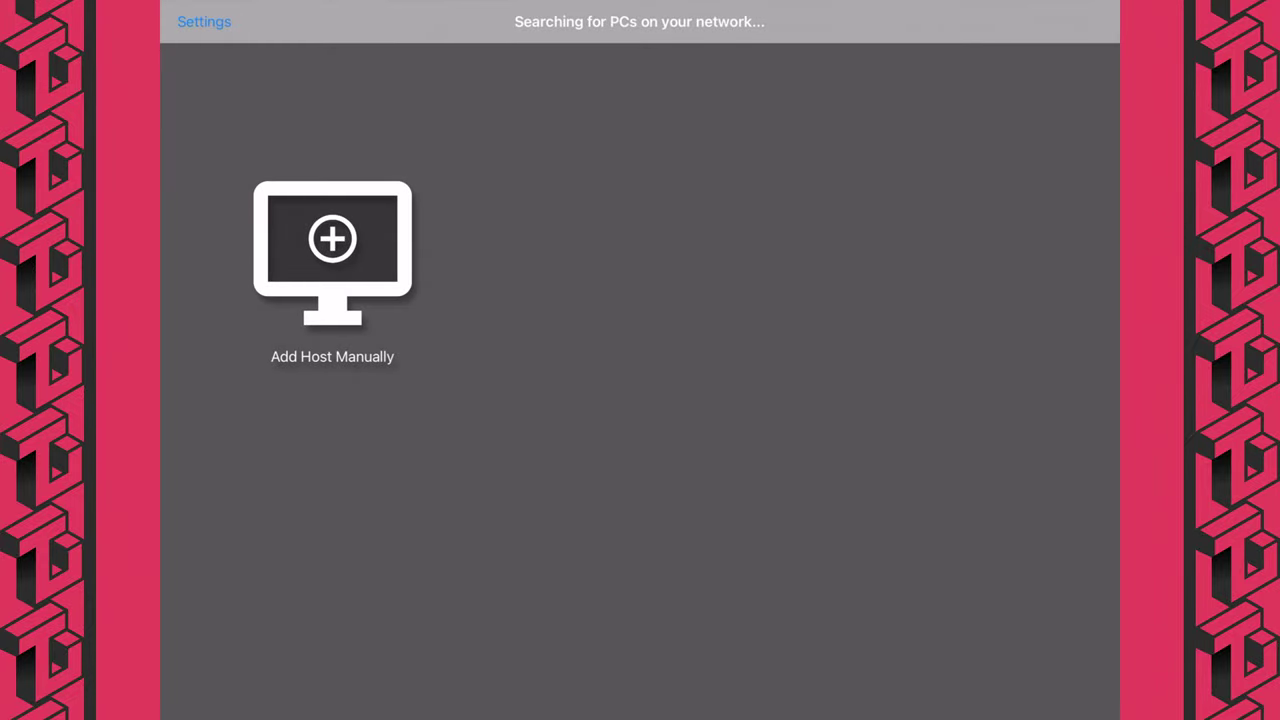
click(332, 255)
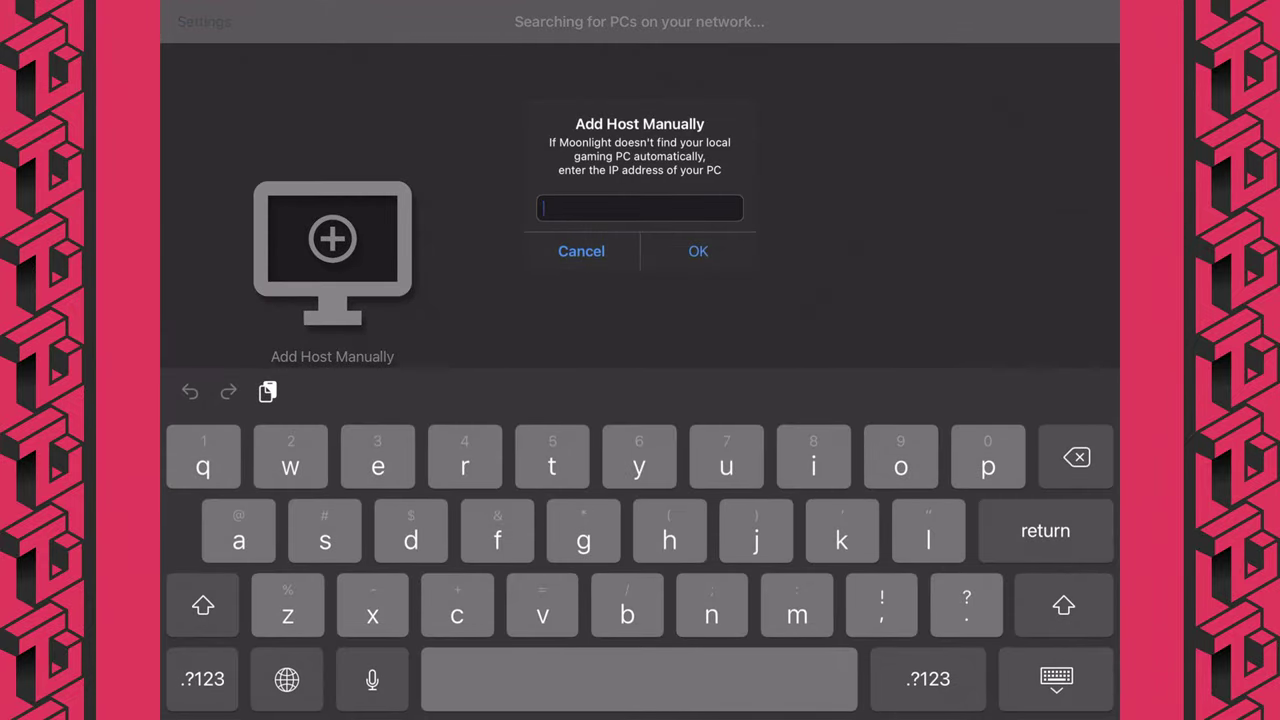
click(543, 208)
click(543, 166)
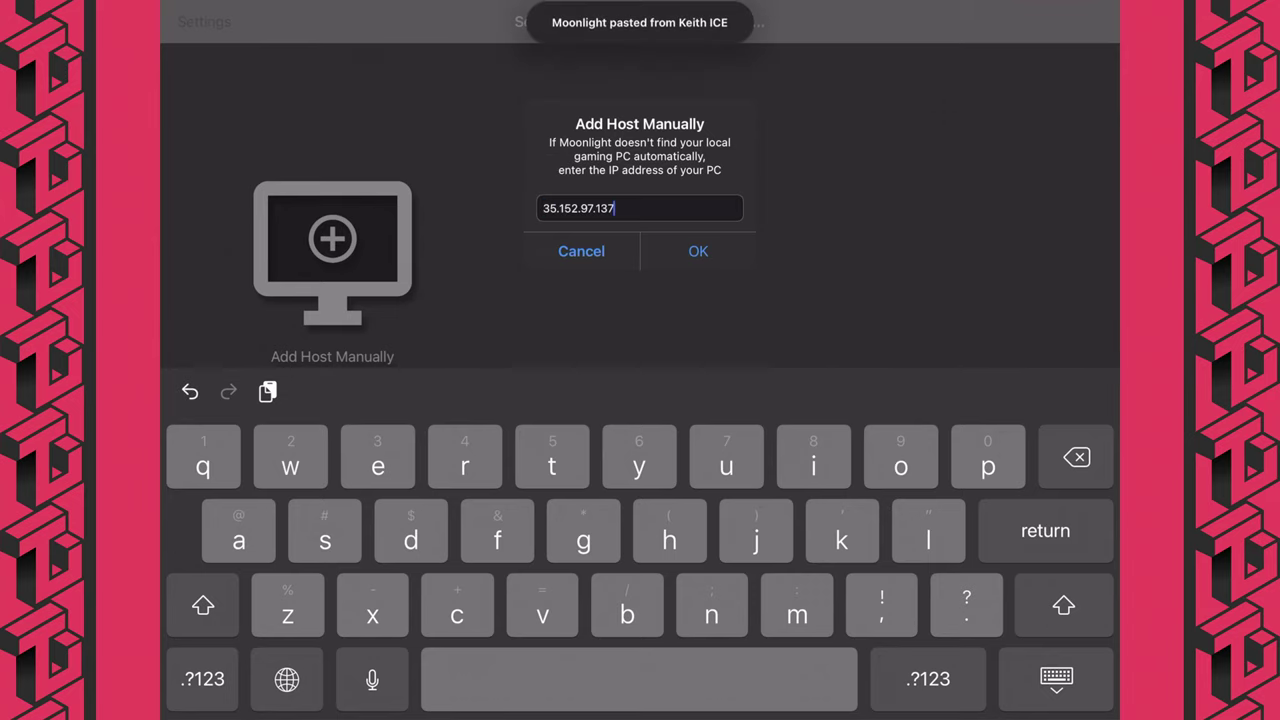
click(698, 251)
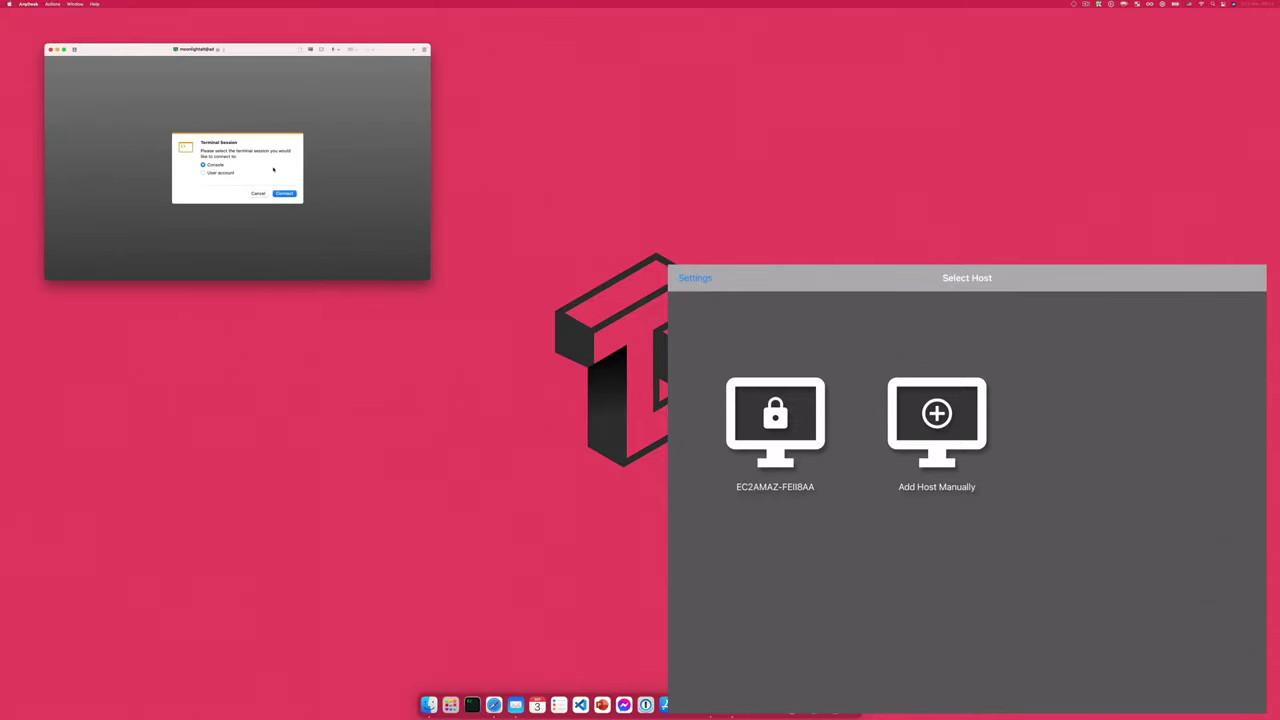
Connect to the cloud PC's console session in AnyDesk and approve the SHIELD request by entering Moonlight's pairing PIN.
click(284, 193)
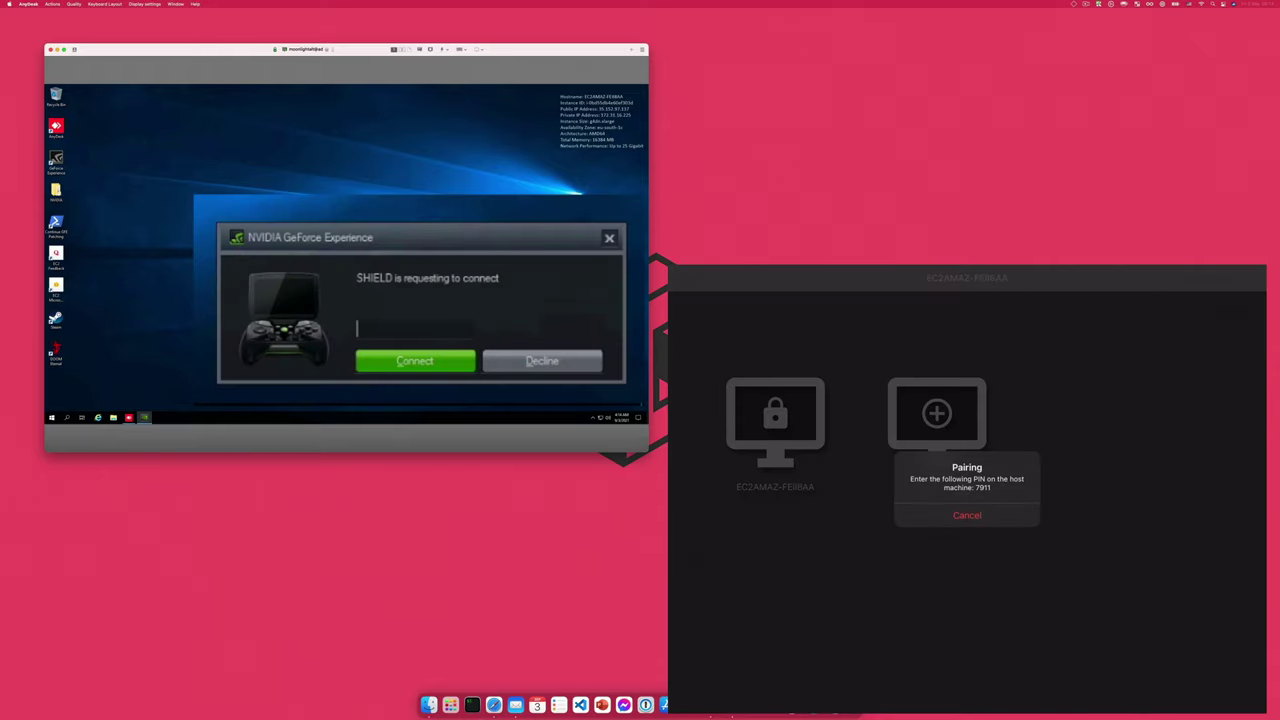
text(7911)
click(408, 355)
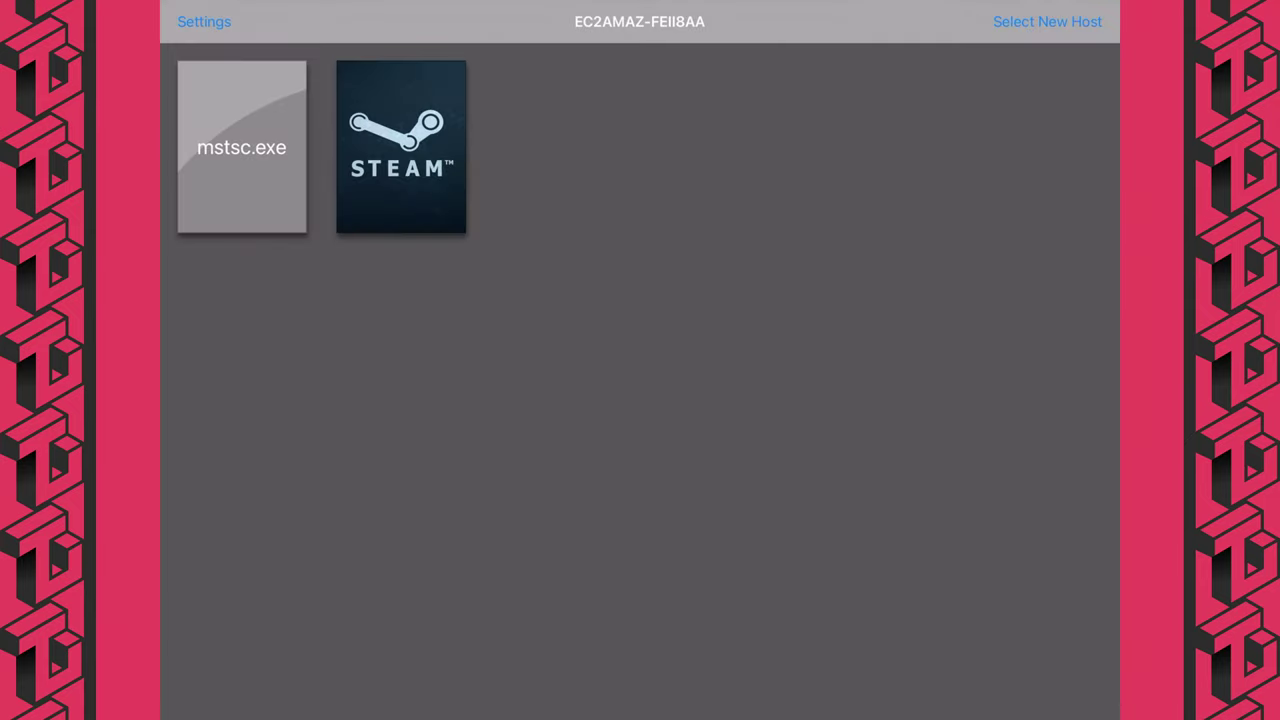
Launch Steam from the paired host's app list and open the Library in Big Picture mode.
drag(1090, 5, 1090, 250)
click(401, 147)
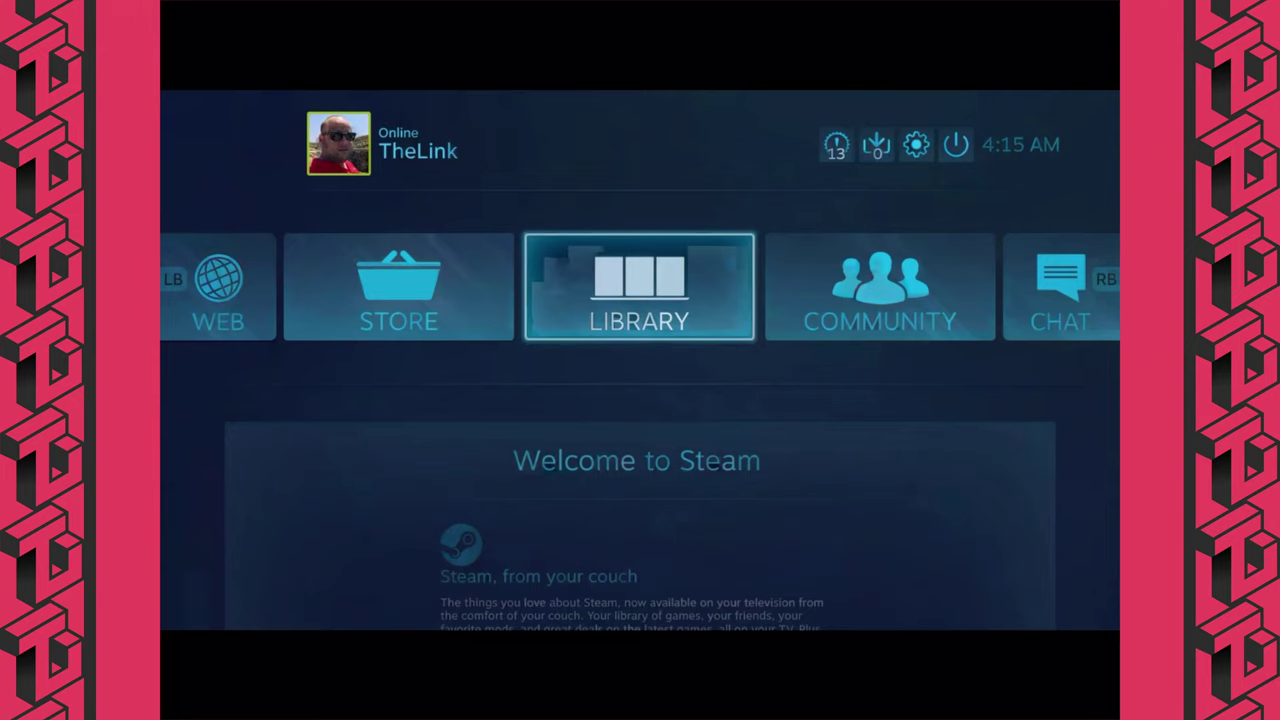
key(Left)
key(Right)
key(Right)
key(Right)
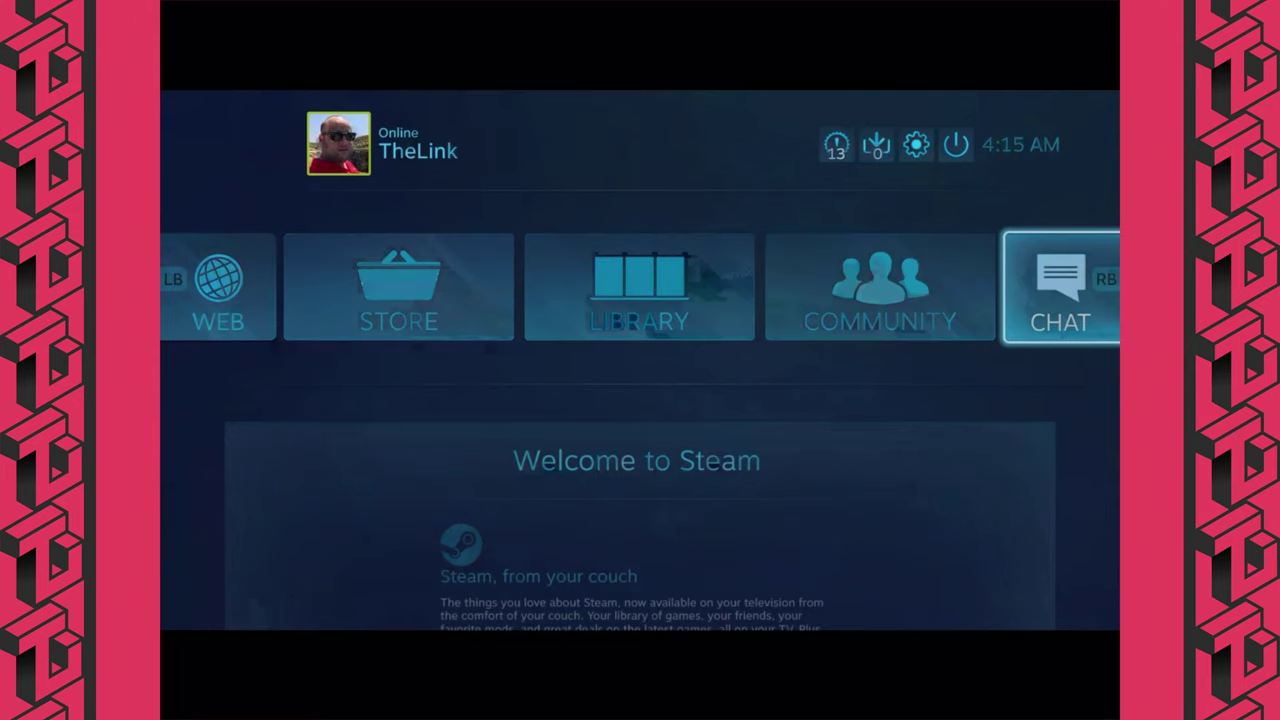
key(Left)
key(Left)
key(Return)
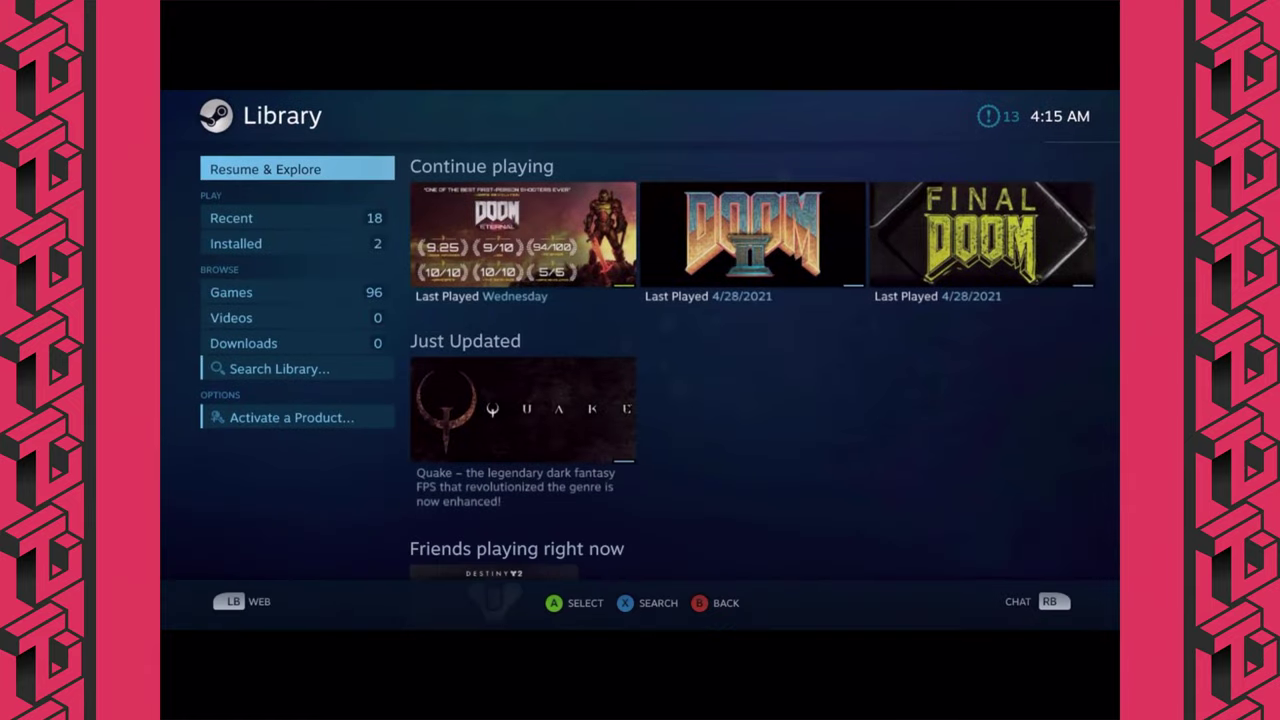
Look through the Games collection in the Steam Library.
key(Down)
key(Down)
key(Down)
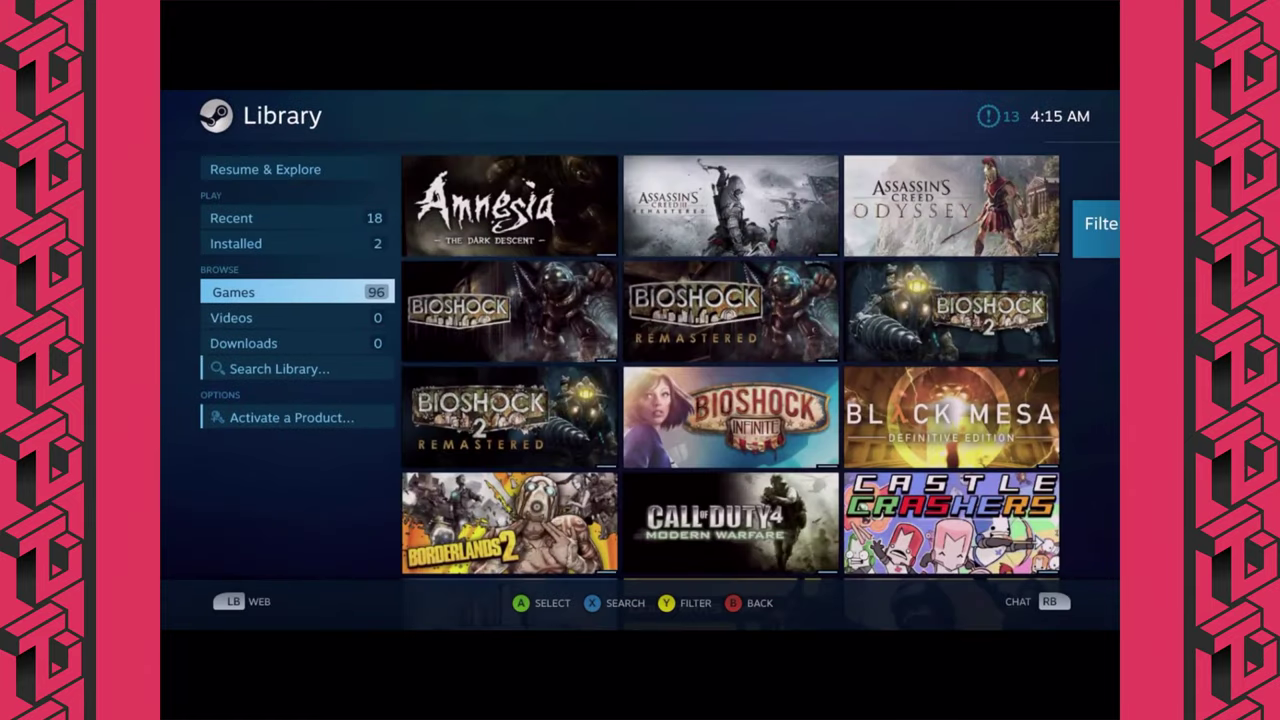
key(Right)
key(Left)
key(Down)
key(Down)
key(Down)
key(Down)
key(Down)
key(Down)
key(Down)
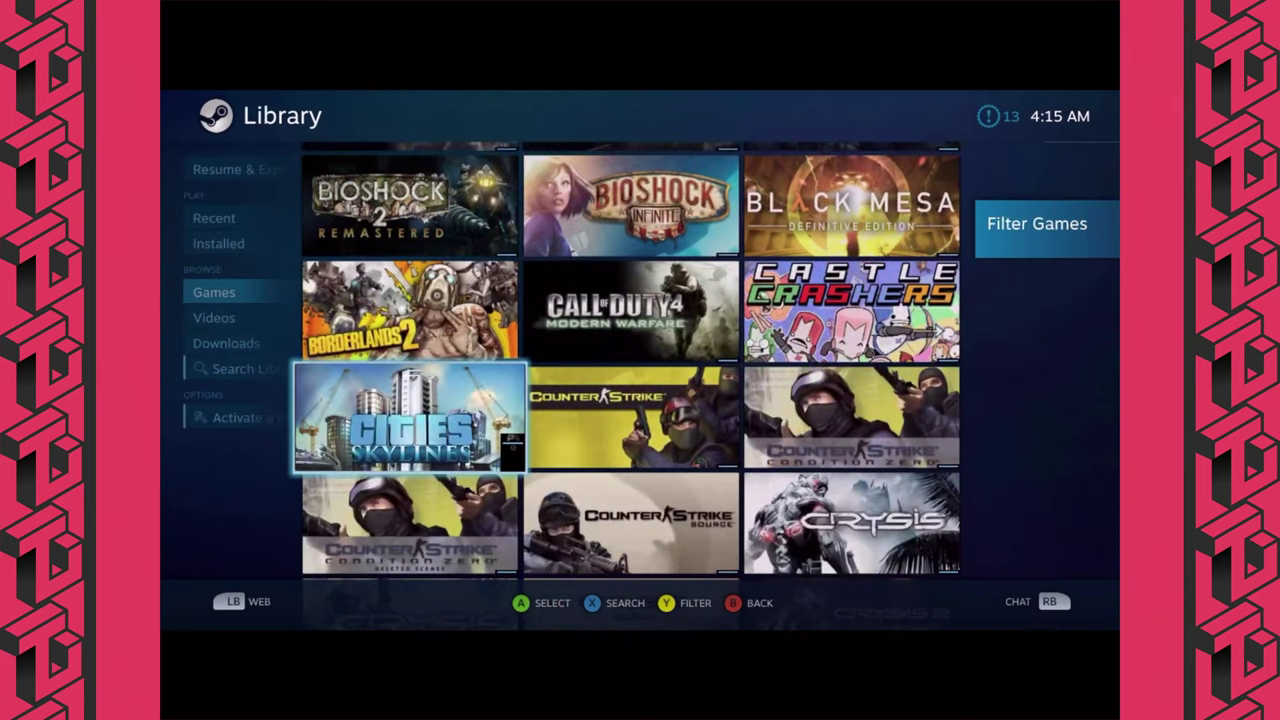
key(Down)
key(Down)
key(Down)
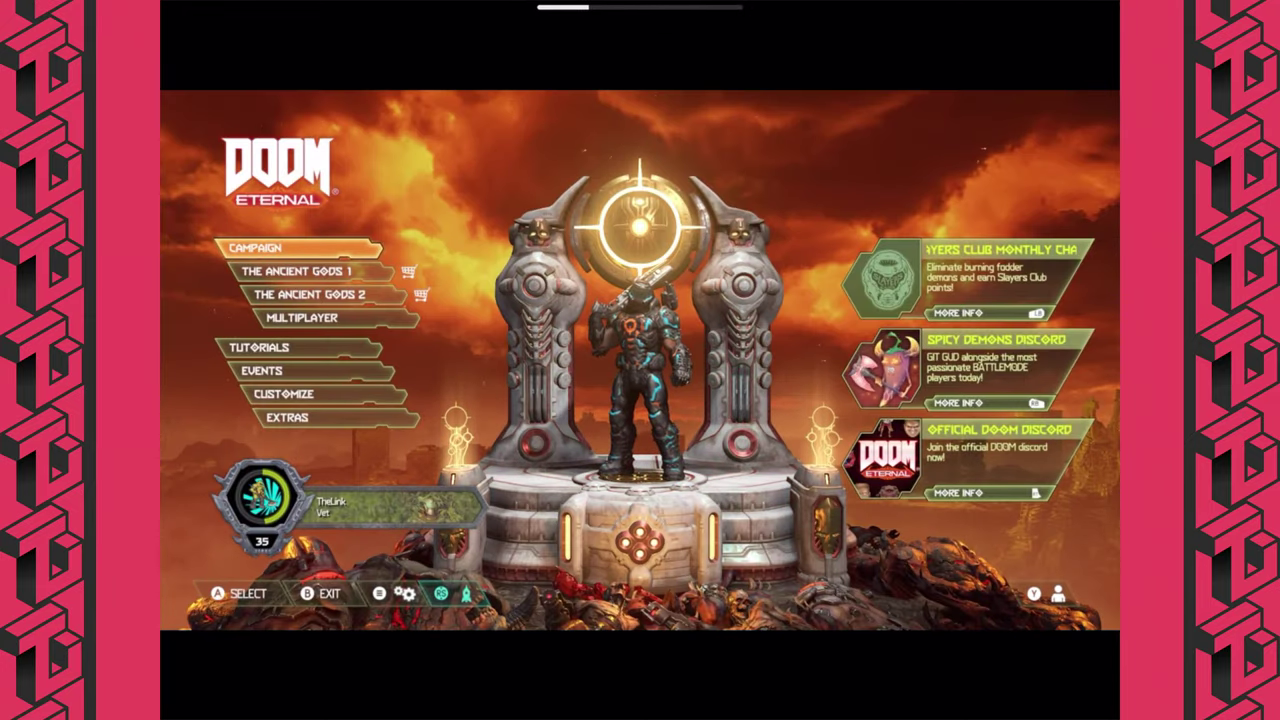
Look through DOOM Eternal's main menu entries and open the Video settings.
key(Down)
key(Down)
key(Down)
key(Down)
key(Down)
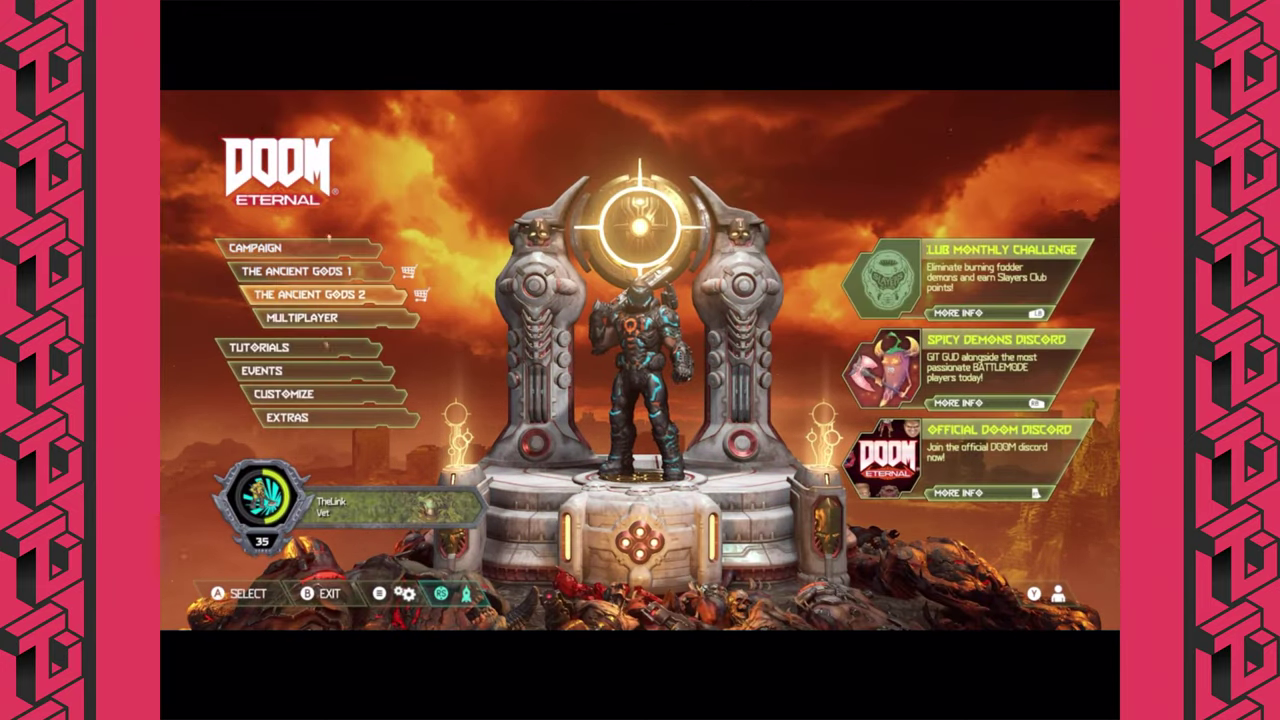
key(Down)
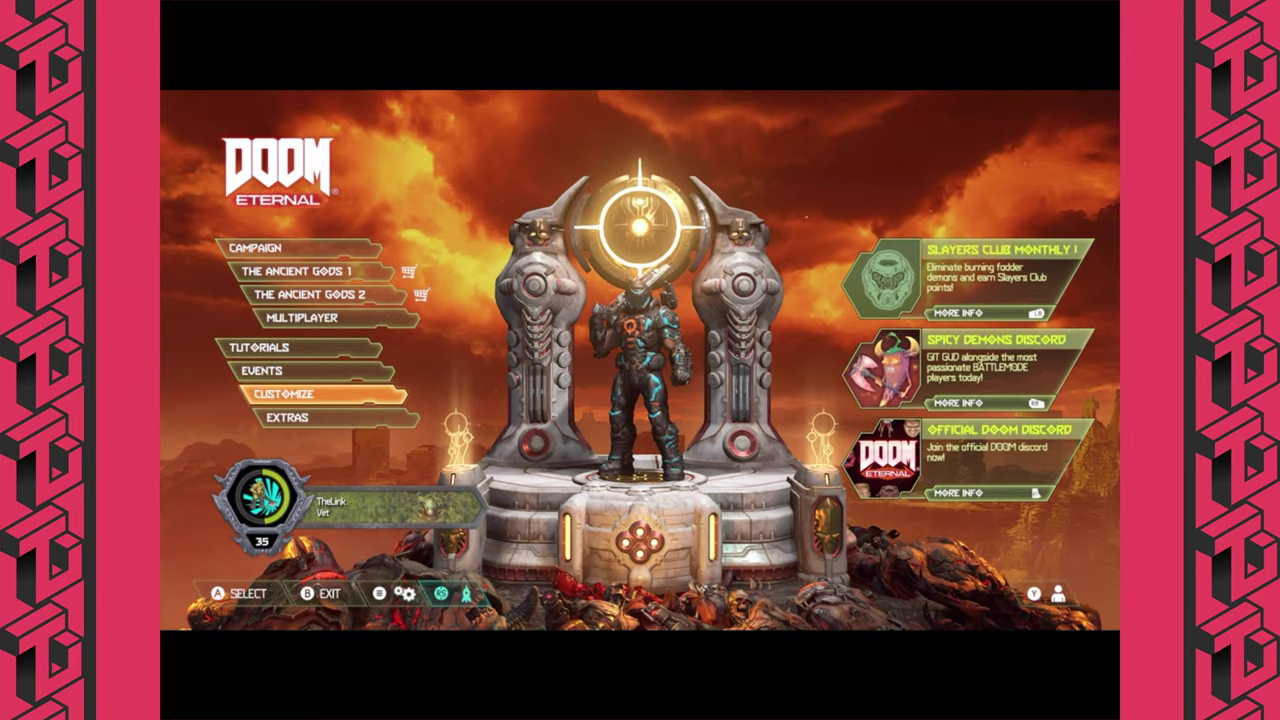
key(Down)
key(Down)
key(Down)
key(Down)
key(Escape)
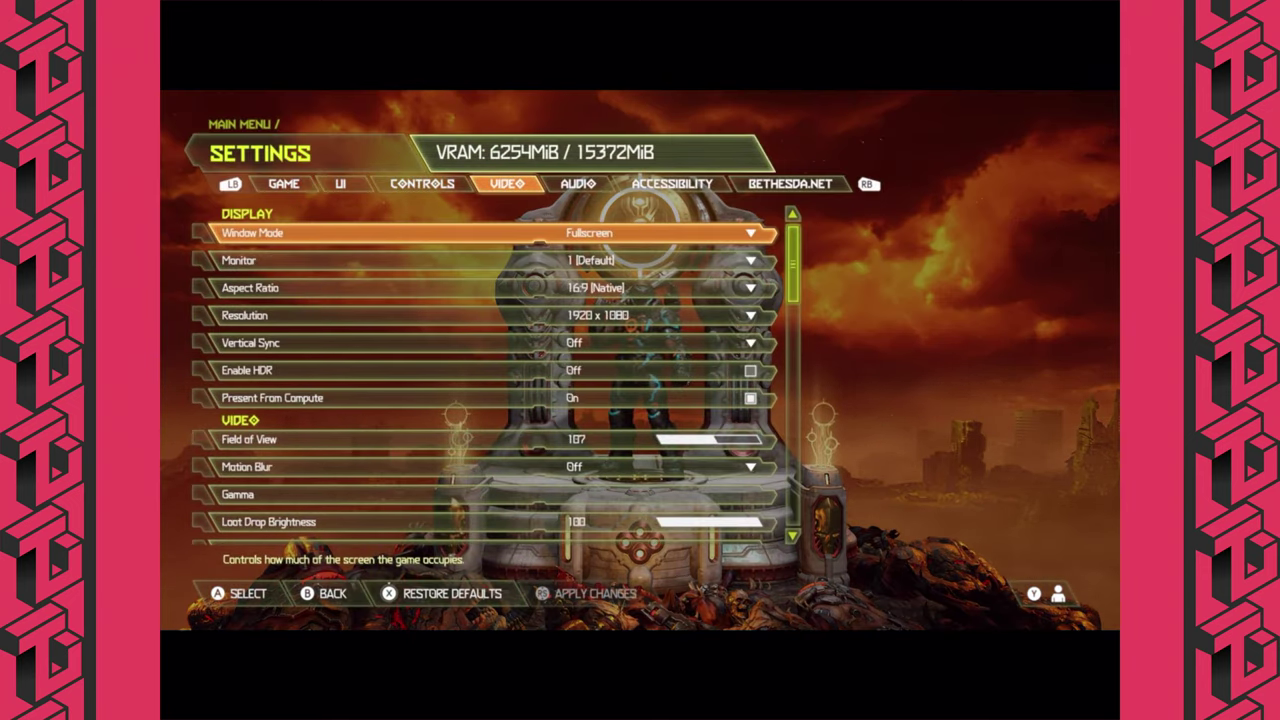
Set the game's display aspect ratio to 4:3.
key(Down)
key(Down)
key(Down)
key(Up)
key(Return)
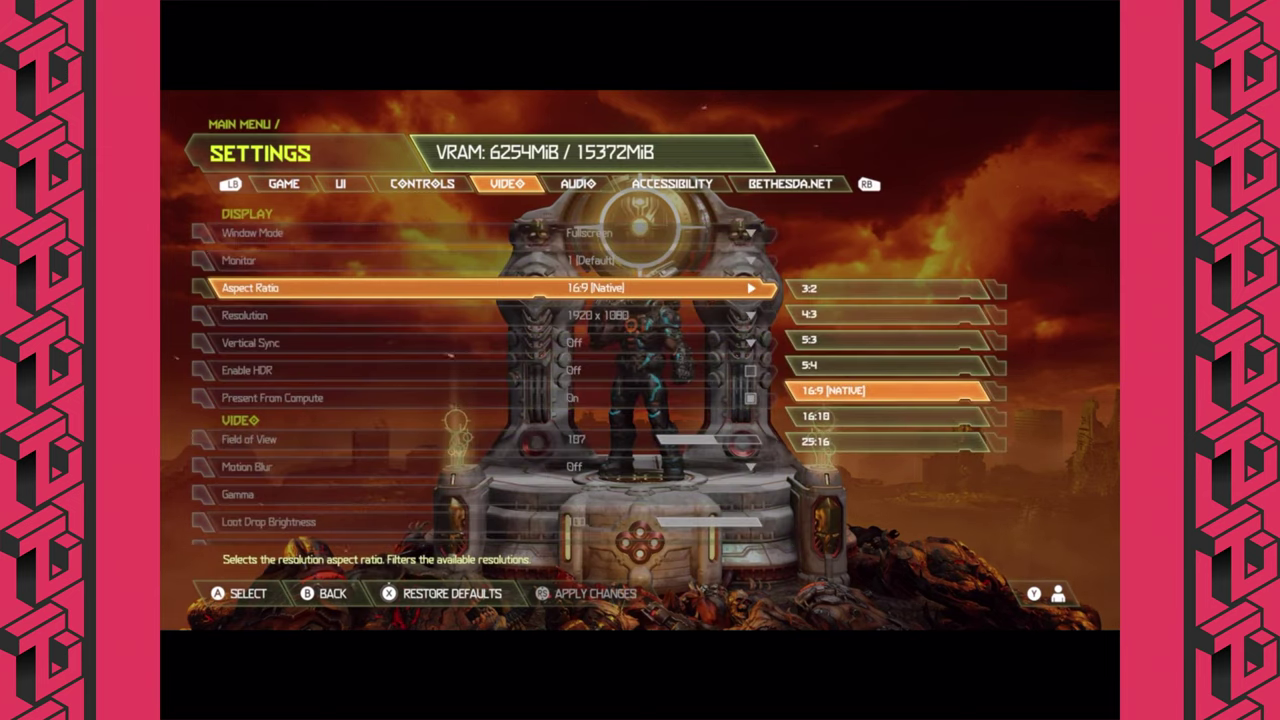
key(Up)
key(Up)
key(Up)
key(Return)
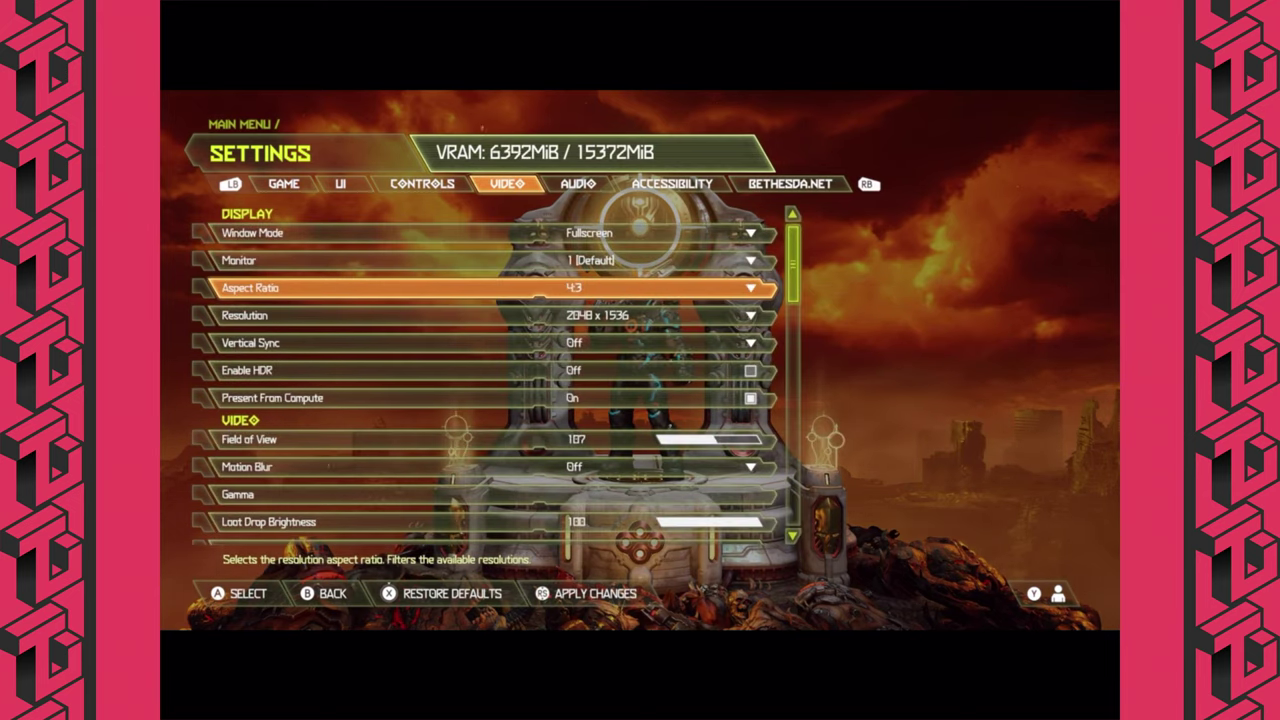
Set the game's resolution to 1920 x 1440.
key(Down)
key(Return)
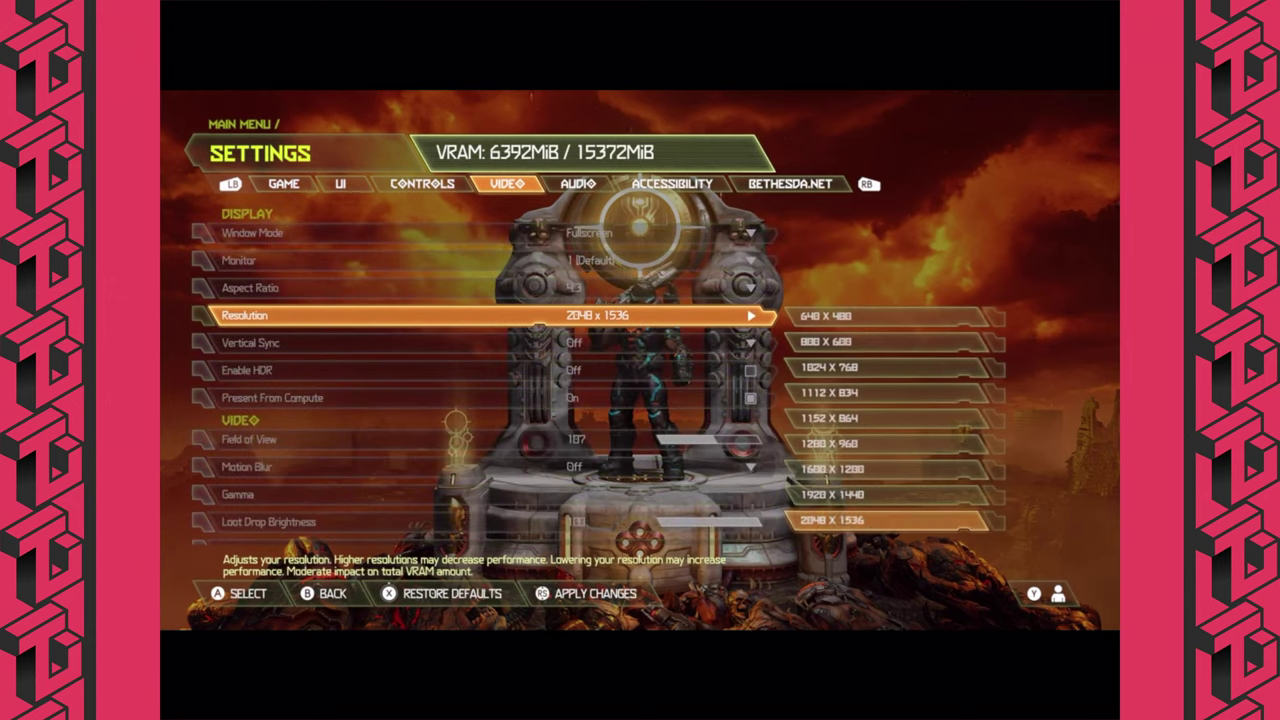
key(Up)
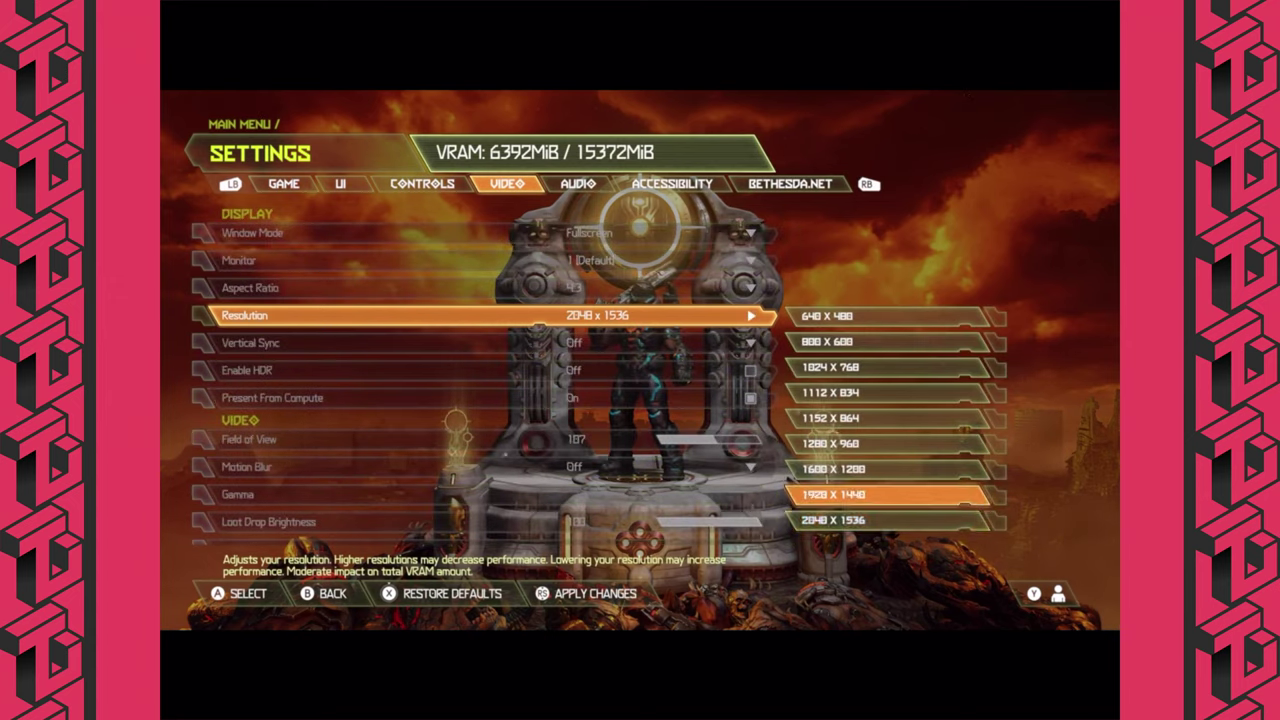
key(Return)
Apply the changed video settings and return to the game's main menu.
key(Down)
key(Down)
key(Down)
key(Down)
key(Down)
key(Down)
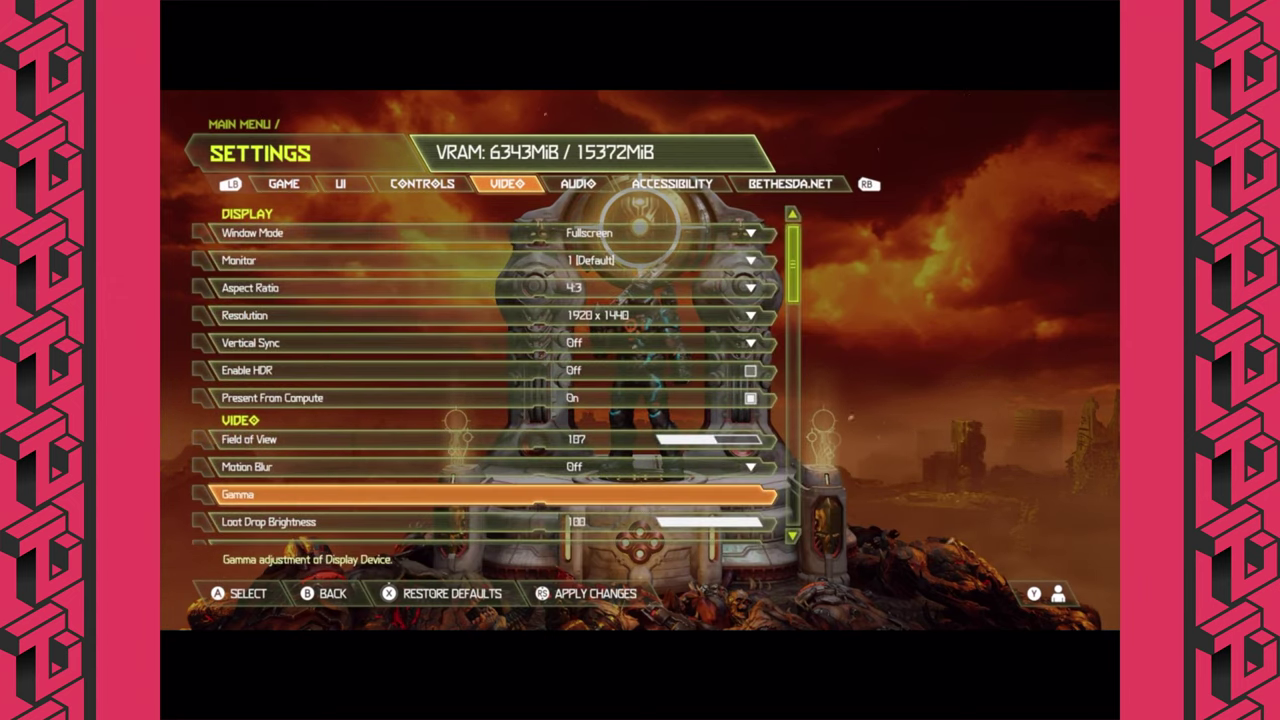
key(space)
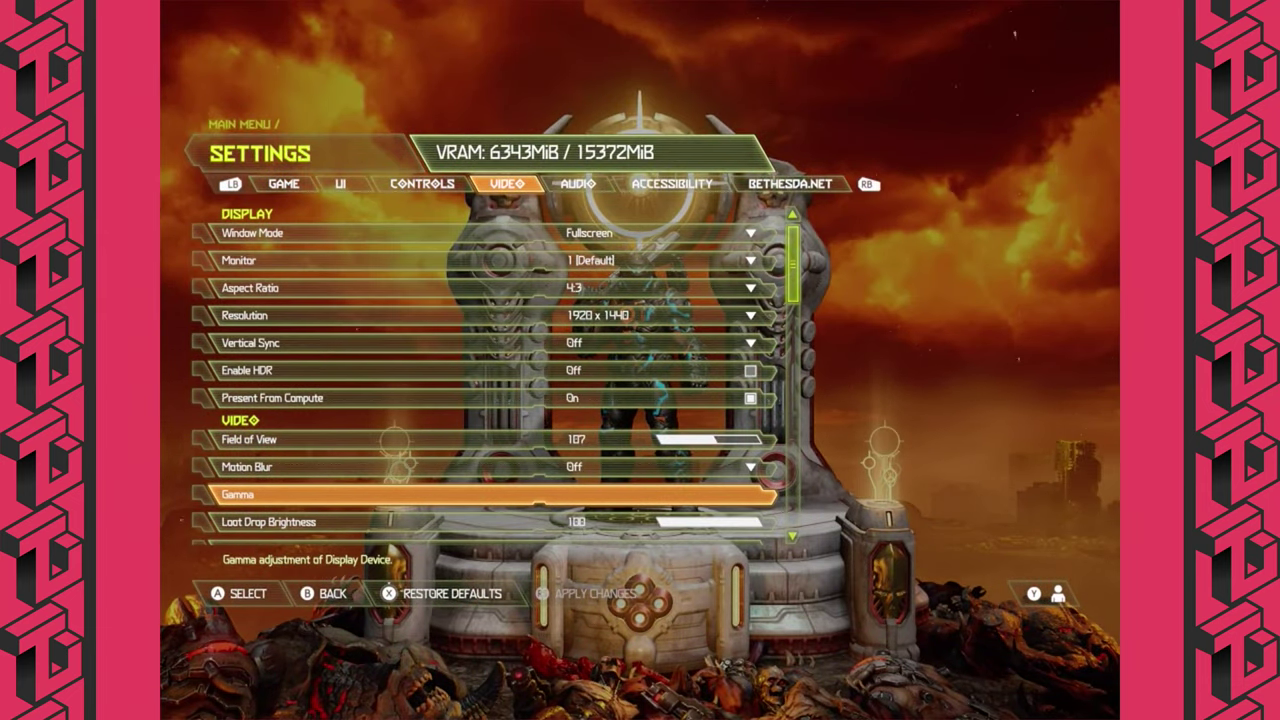
key(Escape)
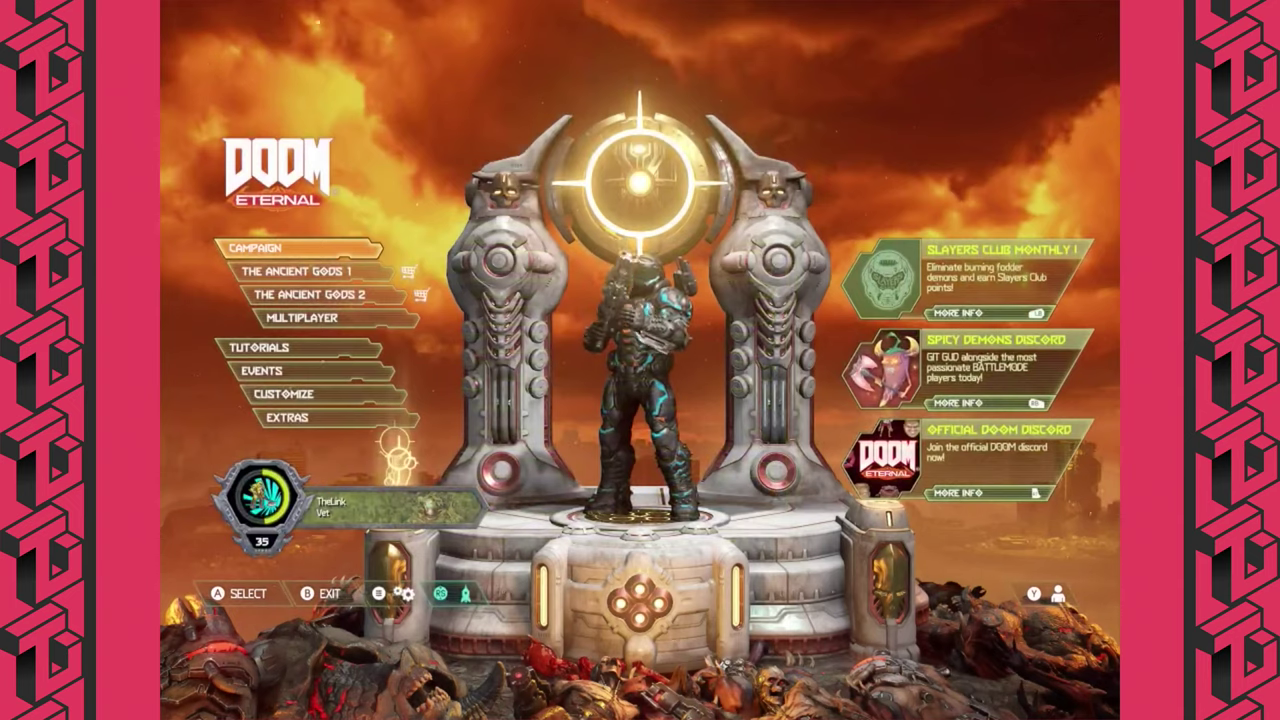
Open the campaign from Game Slot 2 and start the Exultia mission through Mission Select.
key(Return)
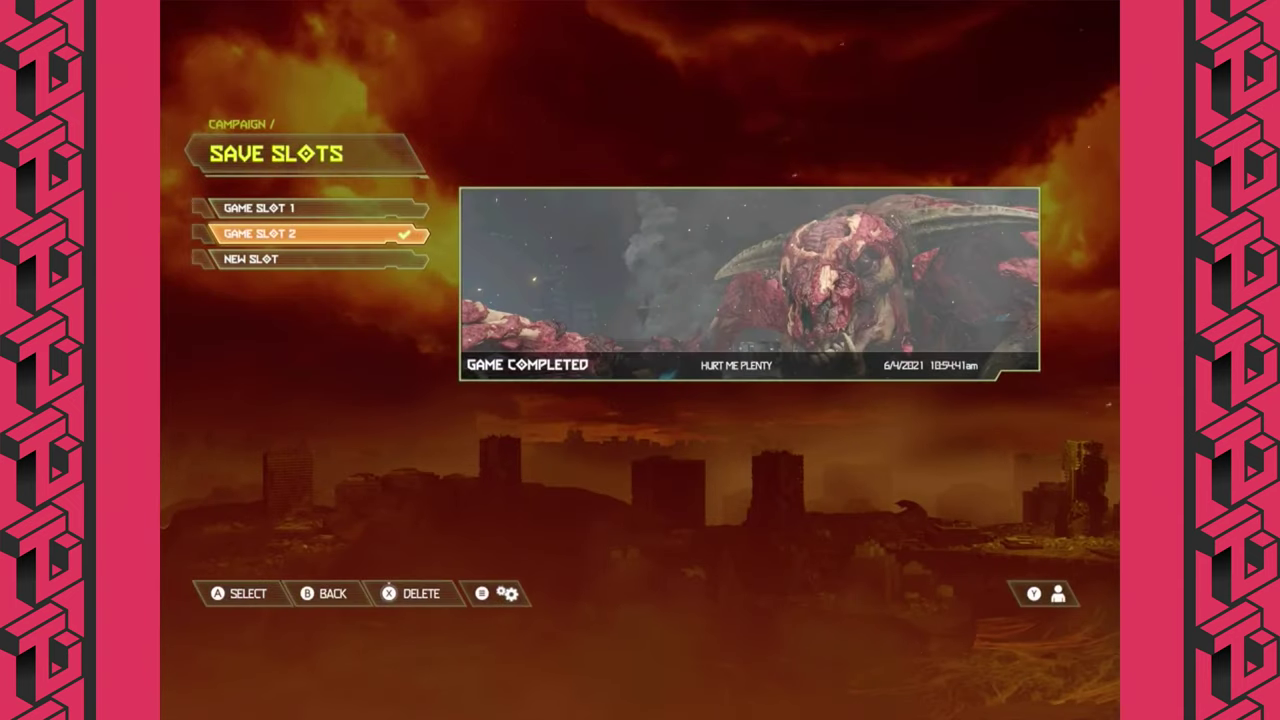
key(Return)
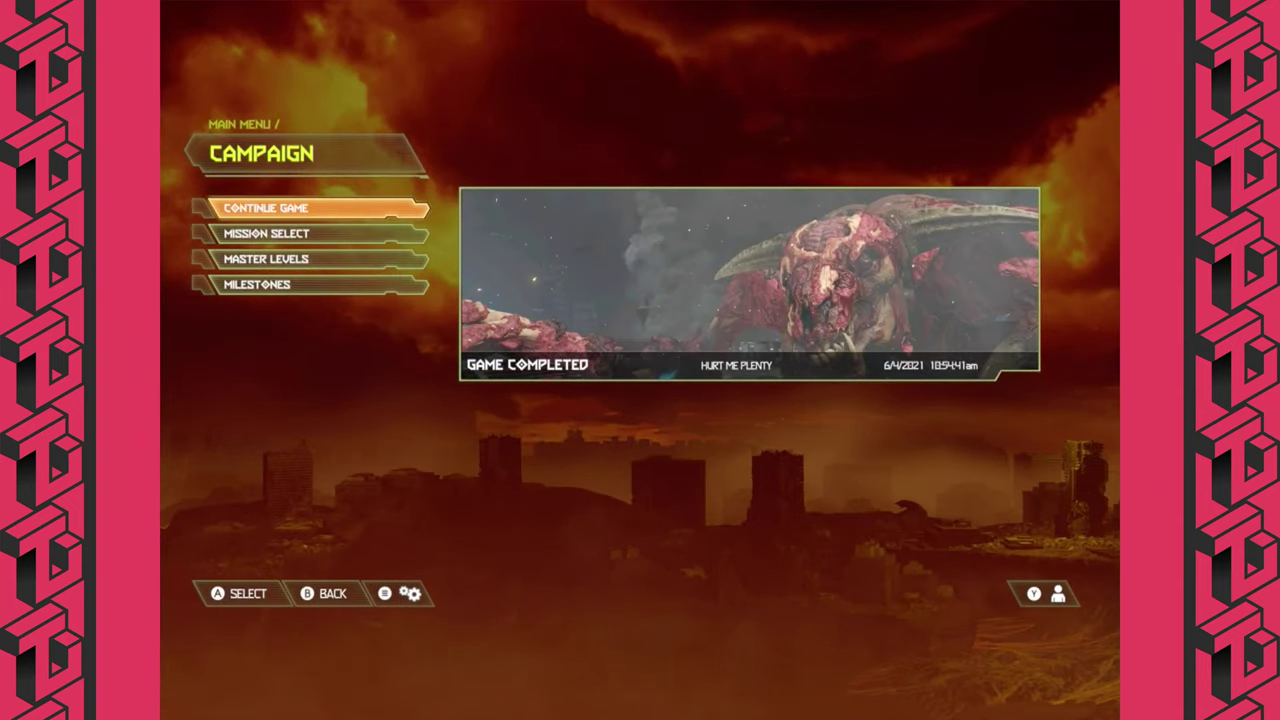
key(Down)
key(Return)
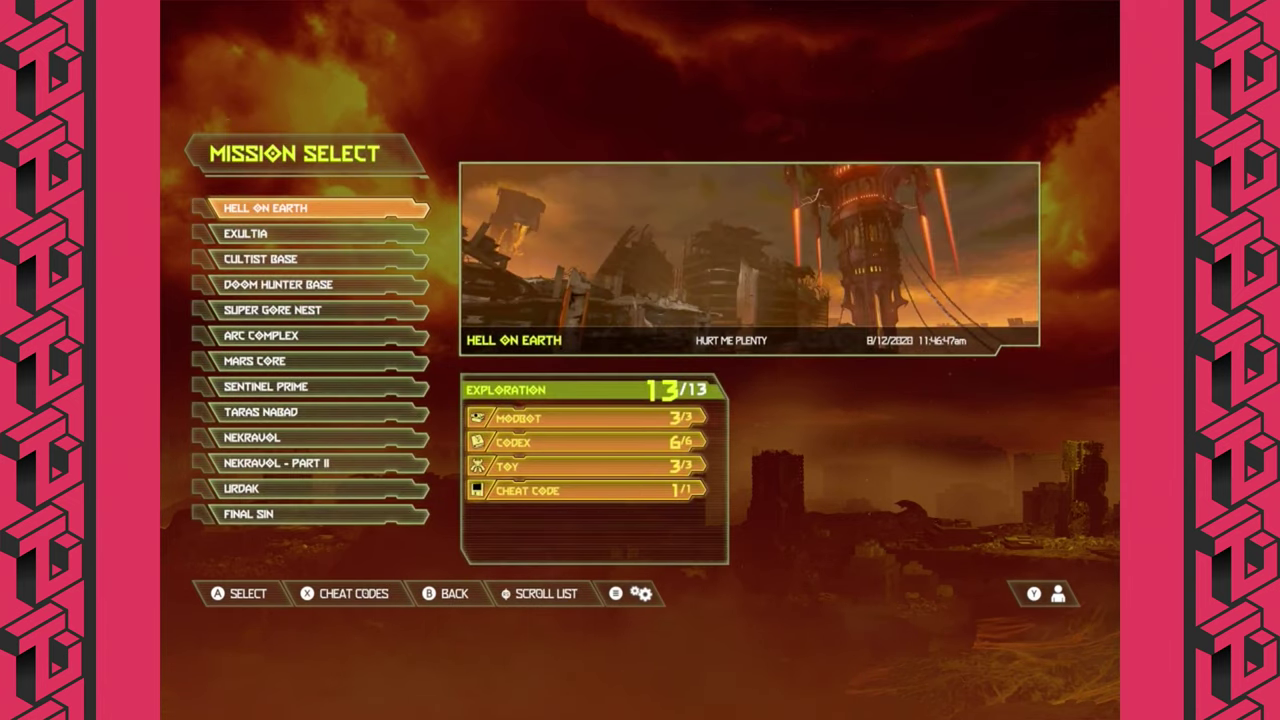
key(Down)
key(Return)
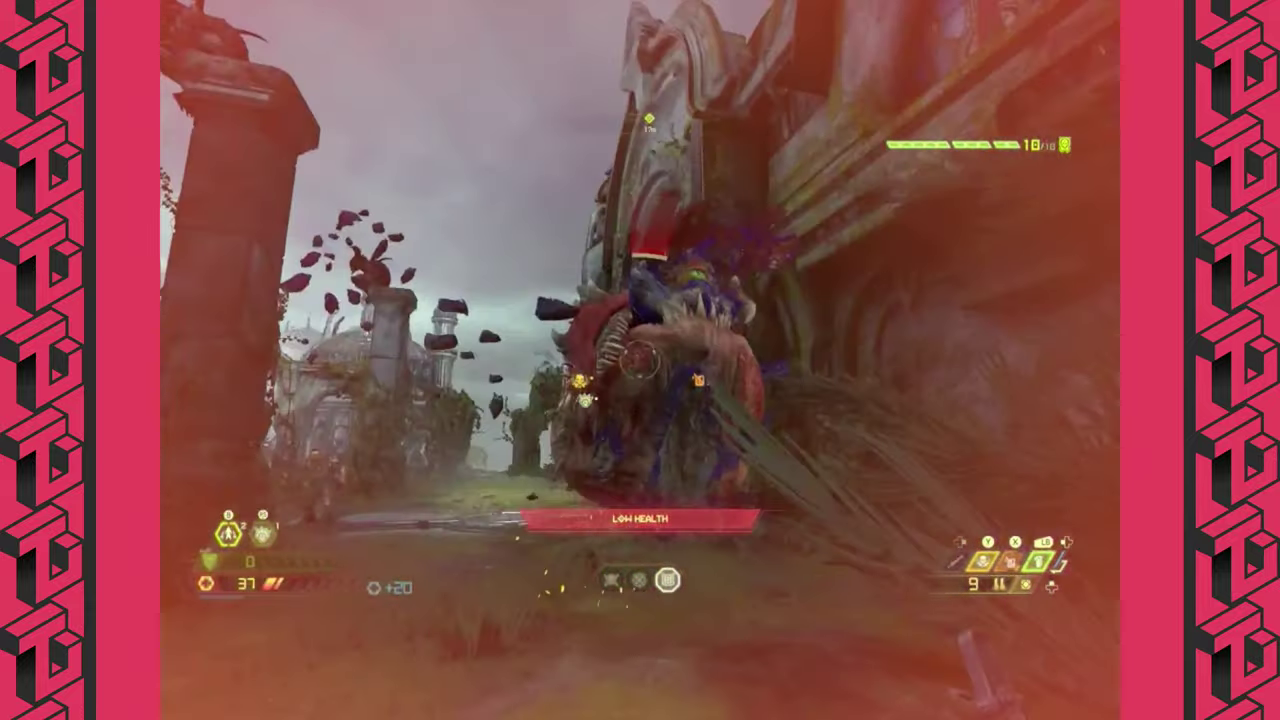
click(640, 362)
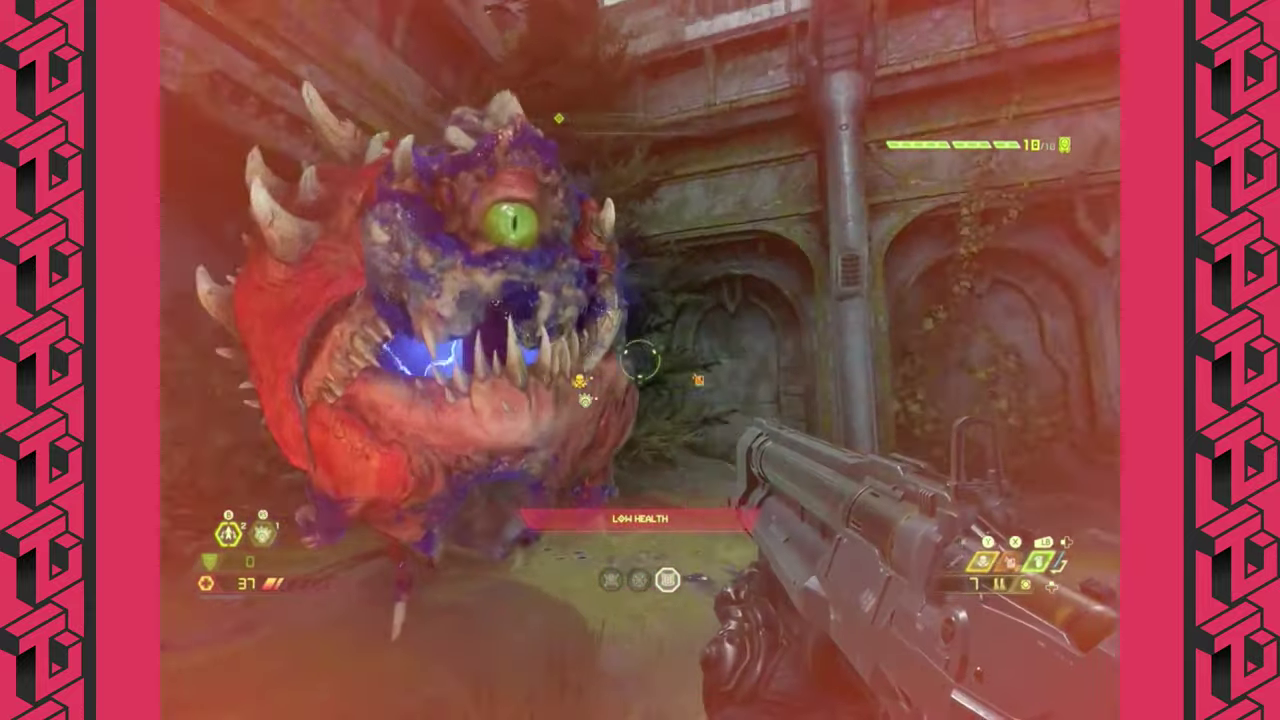
click(640, 362)
click(640, 362)
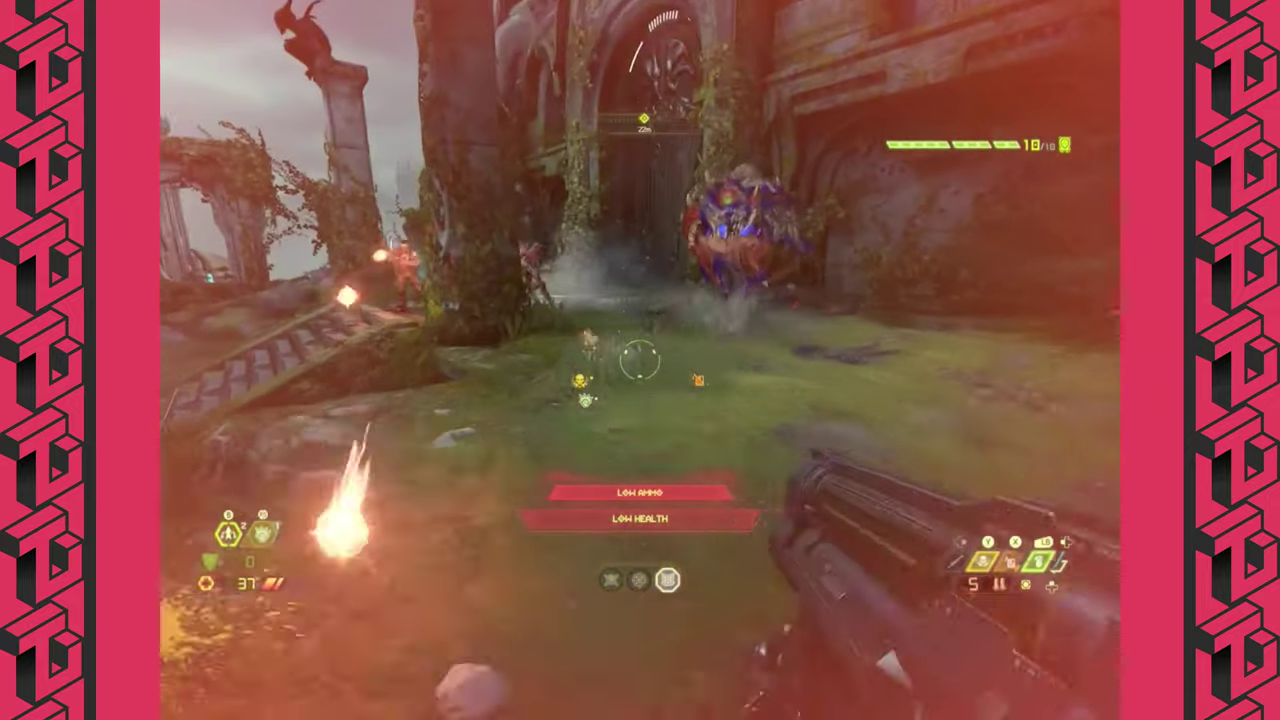
click(640, 362)
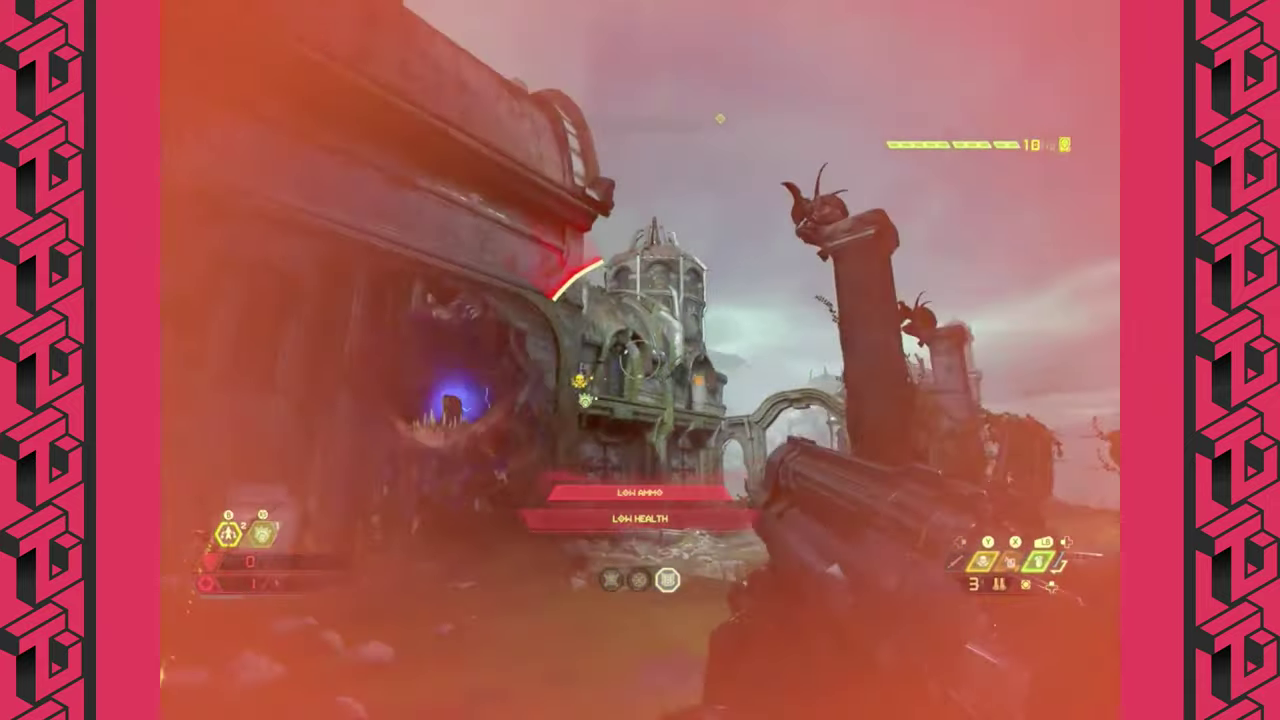